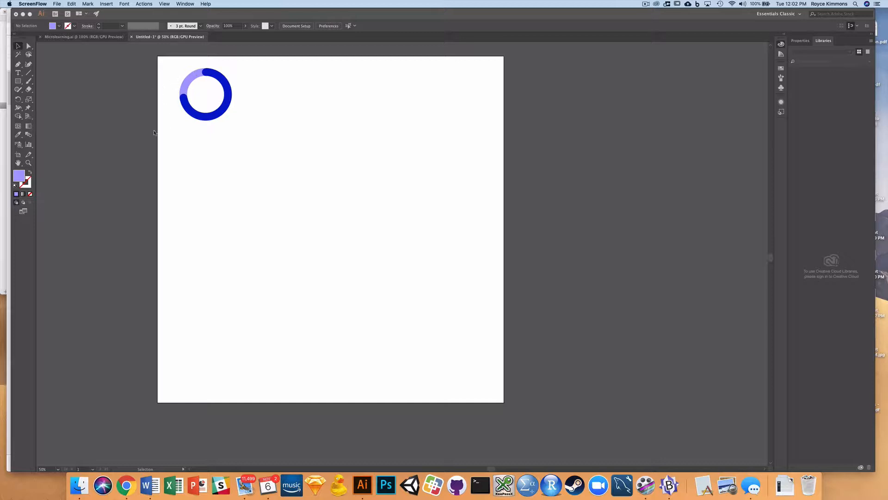
Step: Draw a circle about 514 px in diameter near the middle of the artboard with the Ellipse tool and select it
left_click(22, 82)
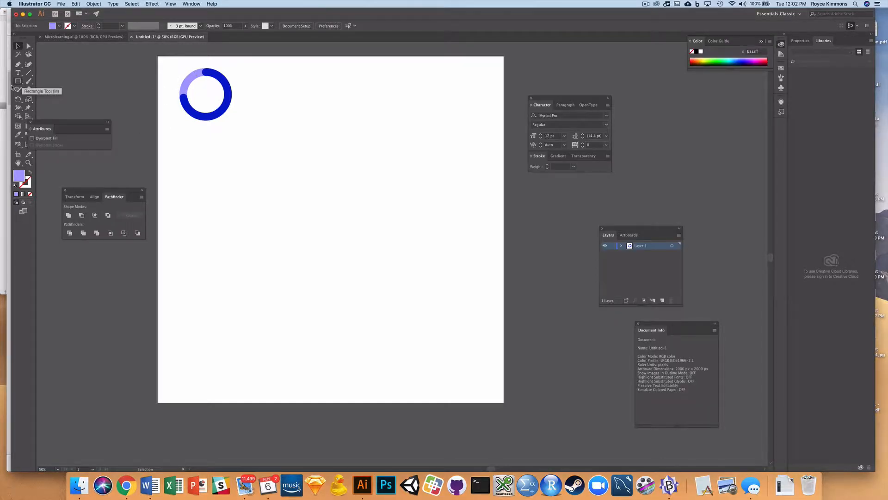
left_click(18, 82)
left_click_drag(18, 82, 49, 101)
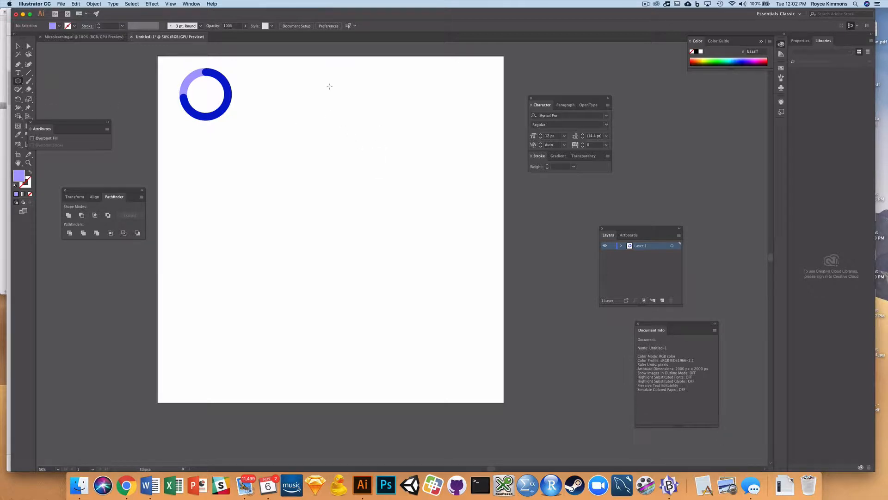
left_click_drag(313, 166, 397, 254)
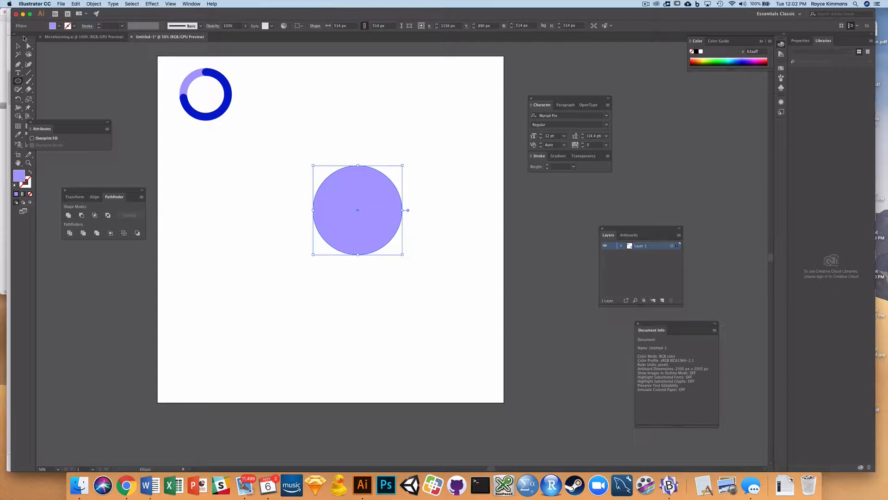
left_click(19, 47)
left_click(474, 145)
left_click(381, 214)
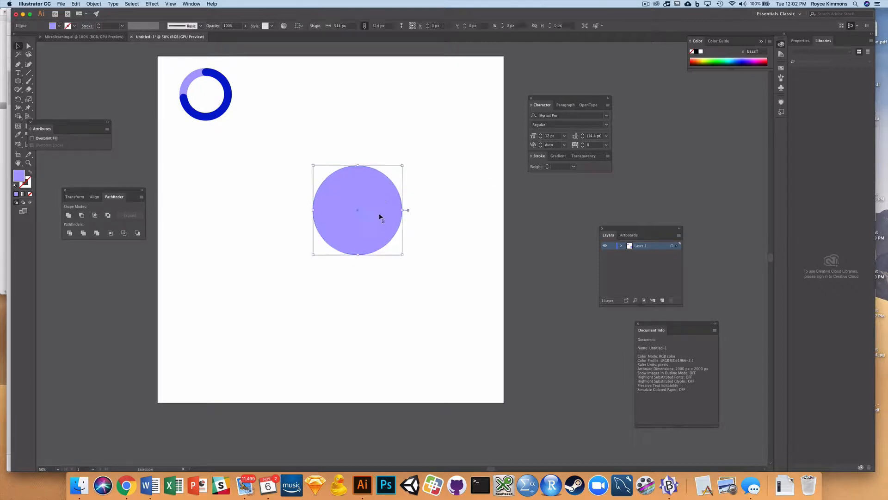
Step: Paste a copy of the circle in place and scale it about its centre to about 342 px
key("a")
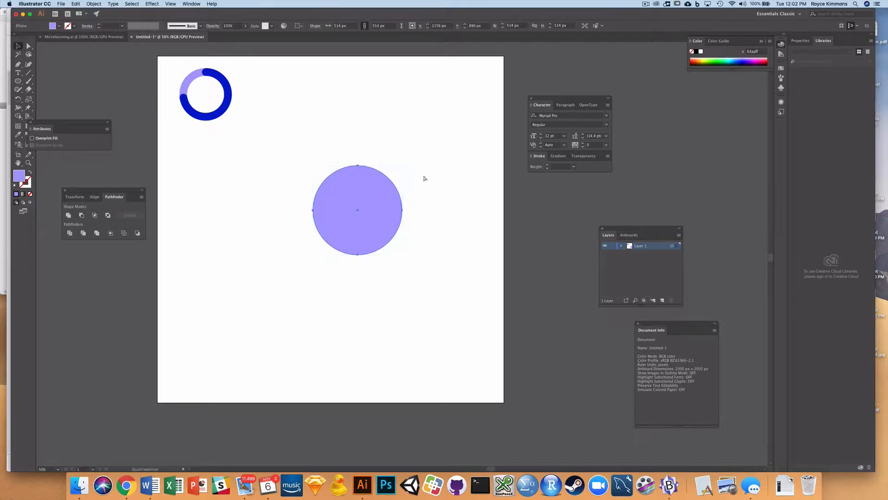
key("v")
right_click(375, 189)
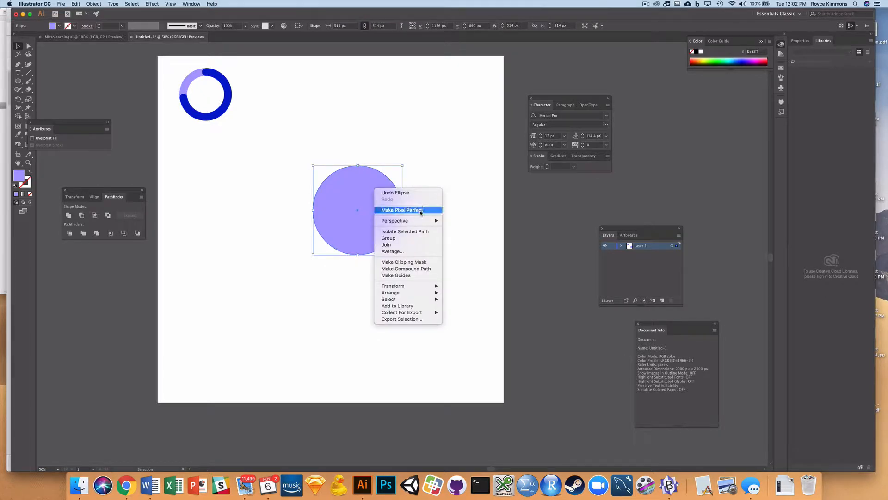
left_click(75, 4)
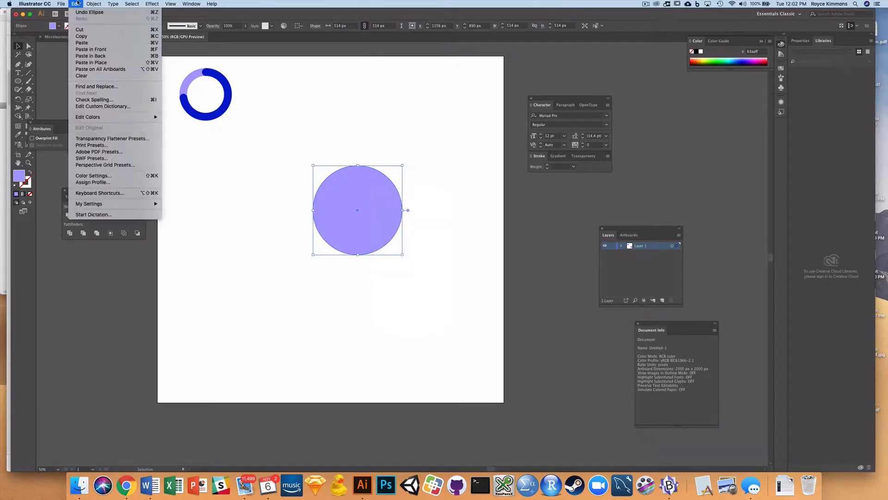
left_click(122, 63)
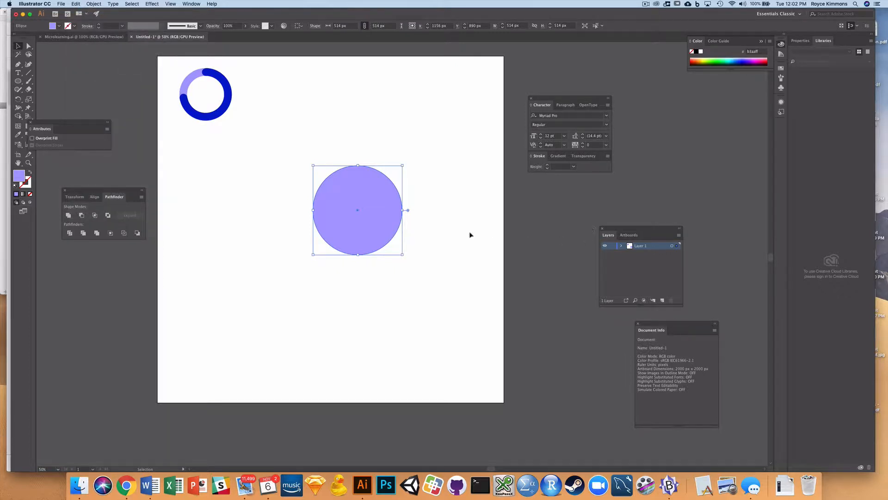
left_click_drag(396, 211, 477, 292)
key("super+z")
mouse_move(403, 166)
left_mouse_down()
mouse_move(408, 174)
mouse_move(386, 173)
mouse_move(409, 166)
mouse_move(377, 211)
mouse_move(406, 170)
mouse_move(403, 181)
left_mouse_up()
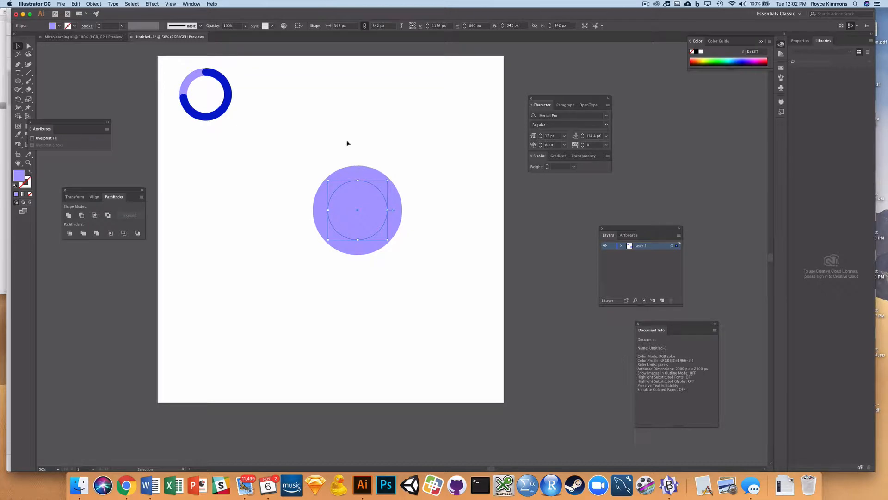
Step: Subtract the inner circle from the outer circle with Pathfinder's Minus Front to form a ring
left_click_drag(355, 124, 368, 227)
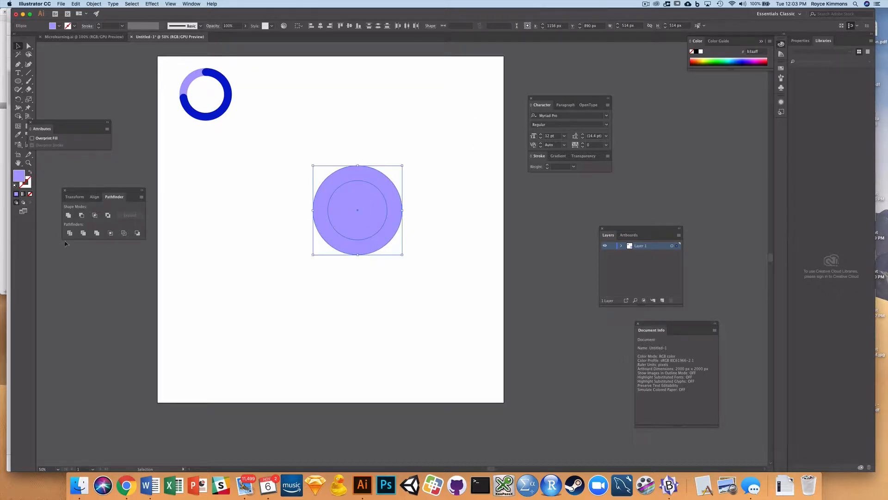
left_click_drag(107, 192, 108, 204)
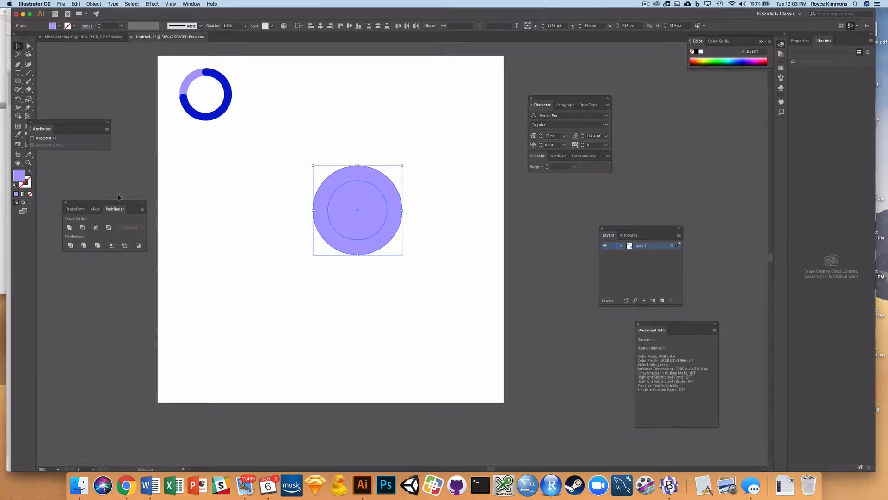
left_click(193, 2)
left_click(208, 89)
left_click(82, 228)
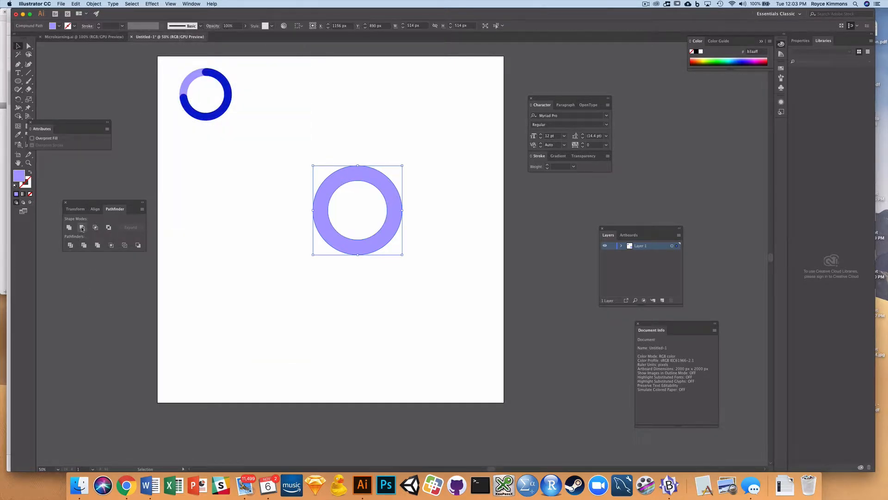
left_click(462, 196)
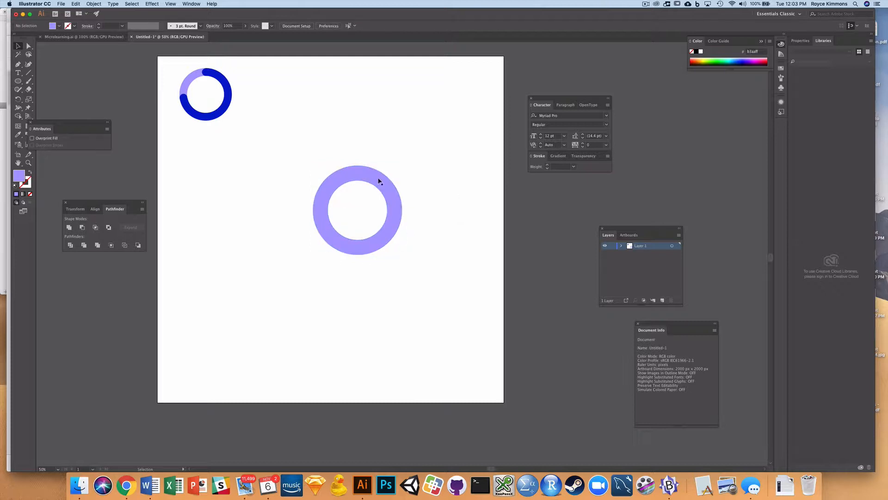
Step: Duplicate the ring in place so the copy lies exactly on top of the original
left_click_drag(370, 180, 353, 216)
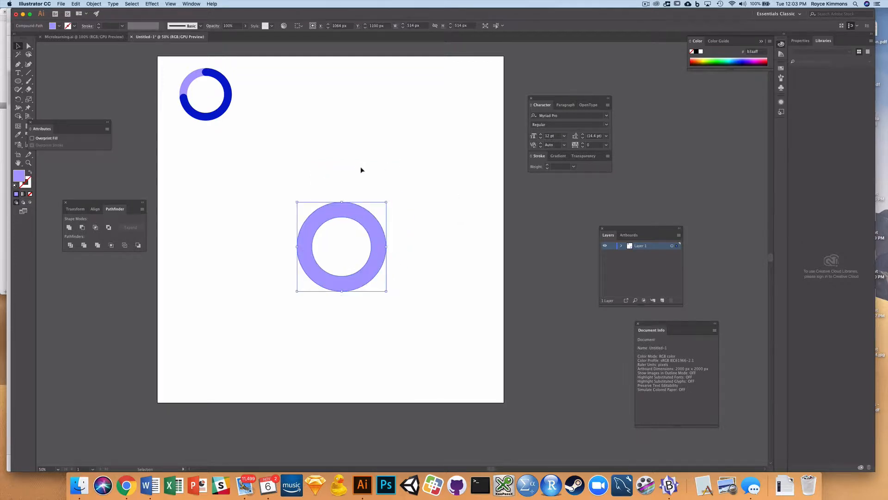
key("super+z")
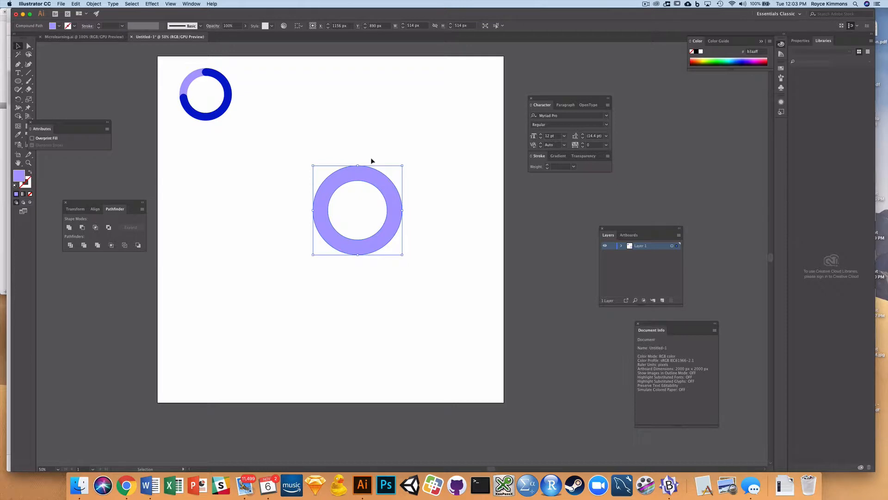
left_click(358, 142)
left_click(363, 174)
key("a")
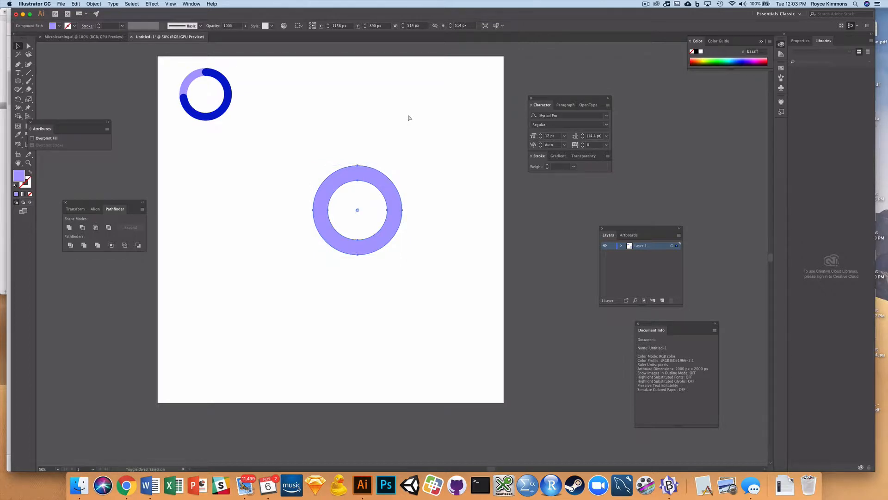
left_click(427, 120)
left_click_drag(387, 184, 434, 233)
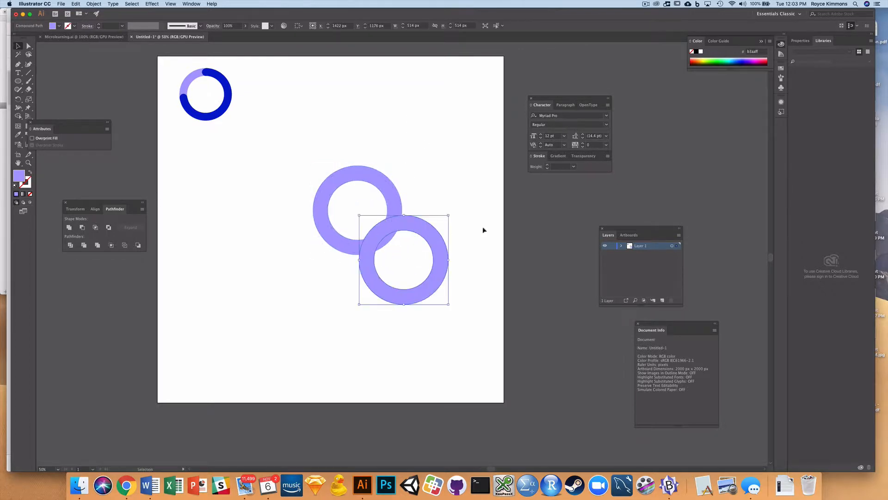
key("super+z")
left_click(343, 112)
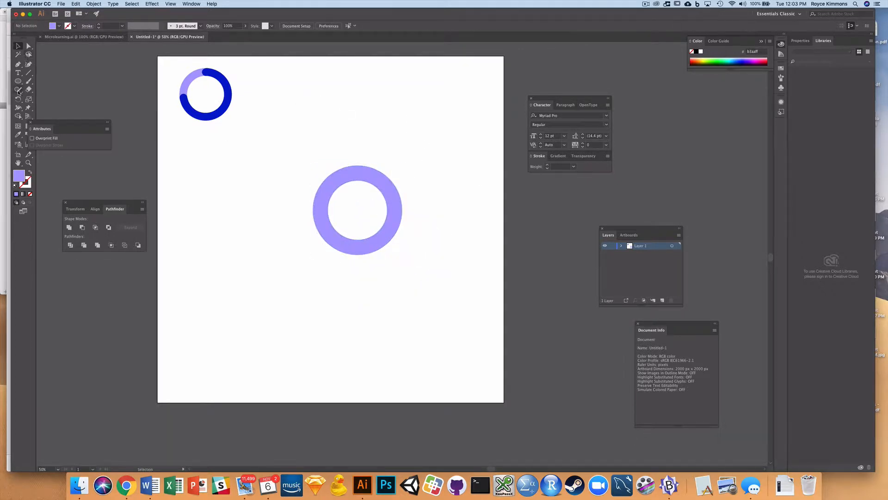
Step: Draw a closed five-point Pen shape from above the ring to its centre, out past the lower left, and around its right side
left_click(19, 65)
left_click(355, 147)
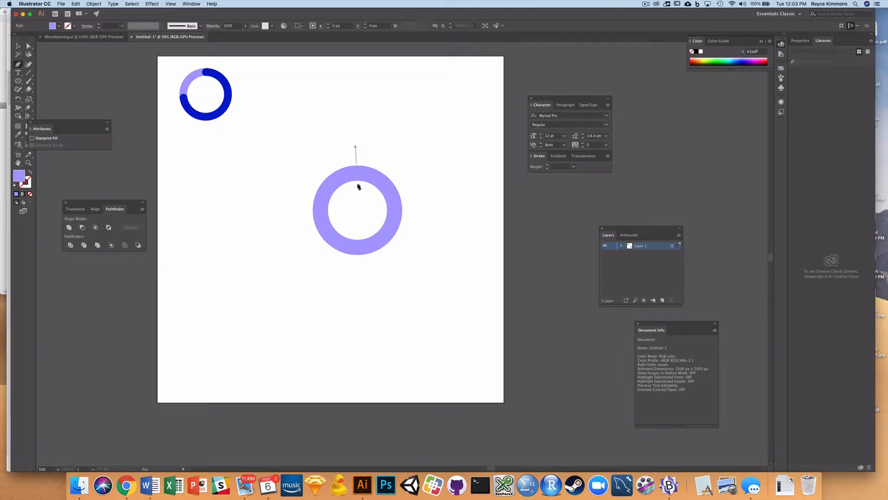
left_click(356, 214)
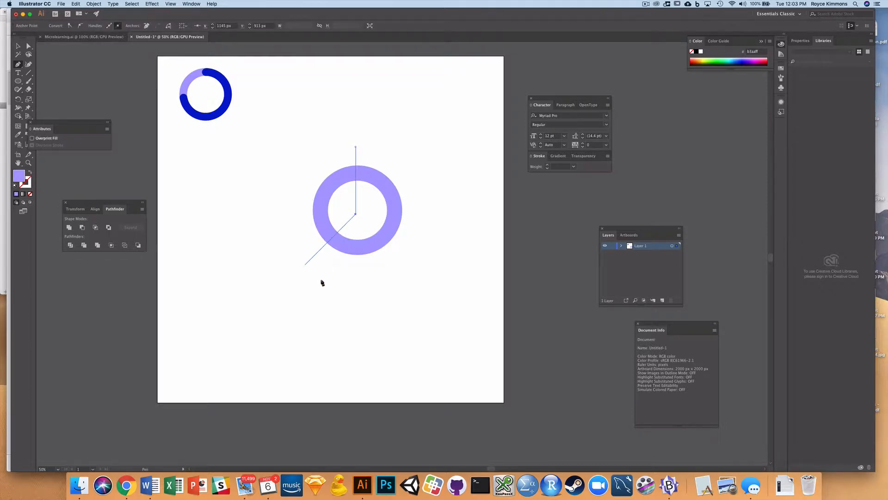
left_click(292, 268)
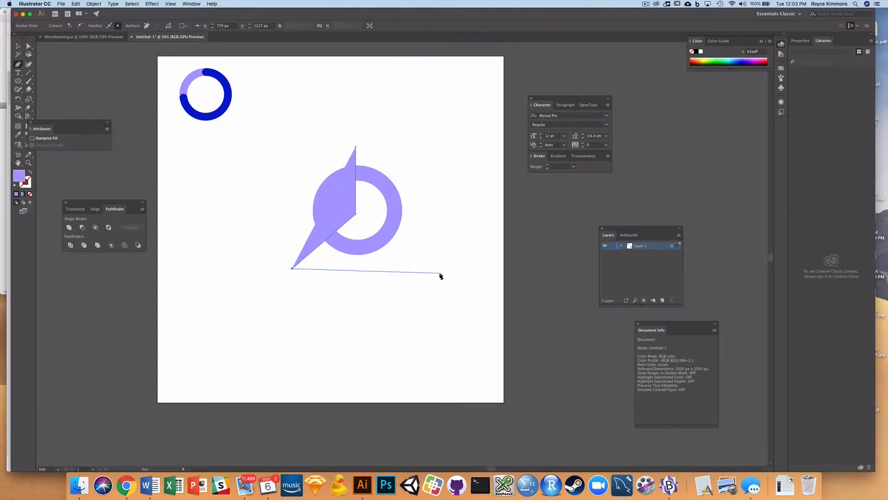
left_click(440, 272)
left_click(427, 139)
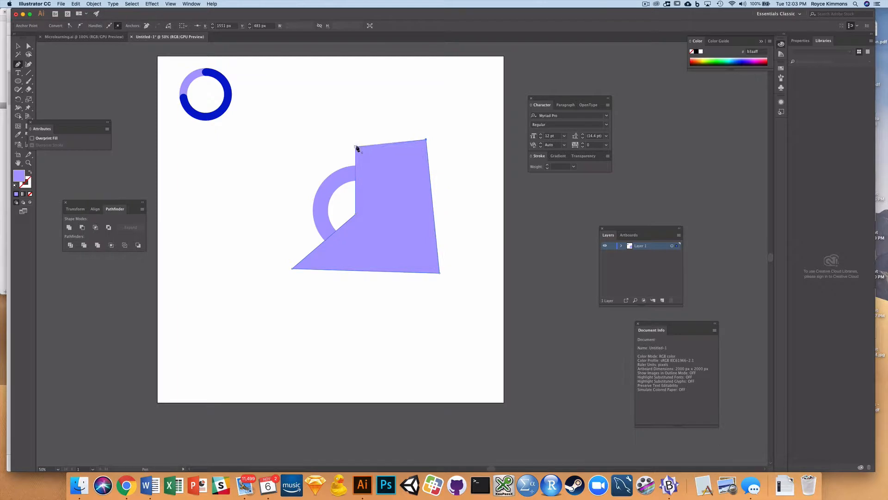
left_click(356, 147)
left_click(17, 46)
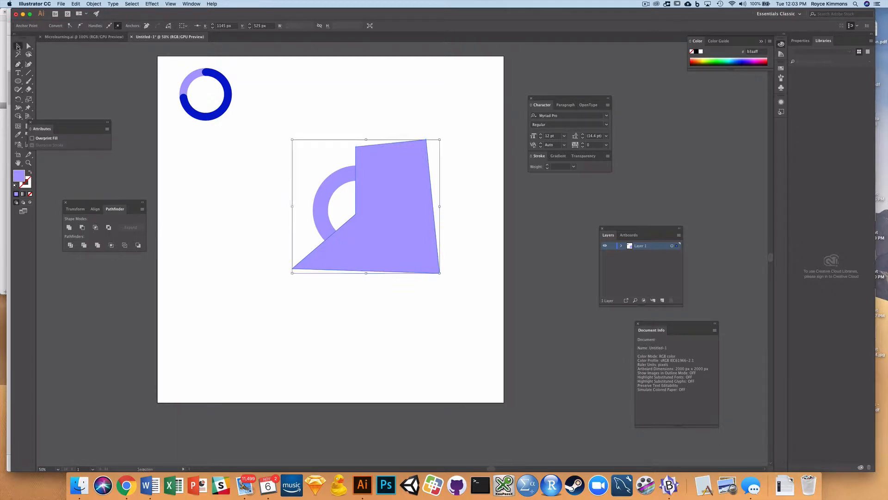
left_click(457, 195)
Step: Nudge the Pen shape to about X 1210 px, Y 865 px, lining its inner corner up near the ring's centre
left_click_drag(404, 204, 407, 206)
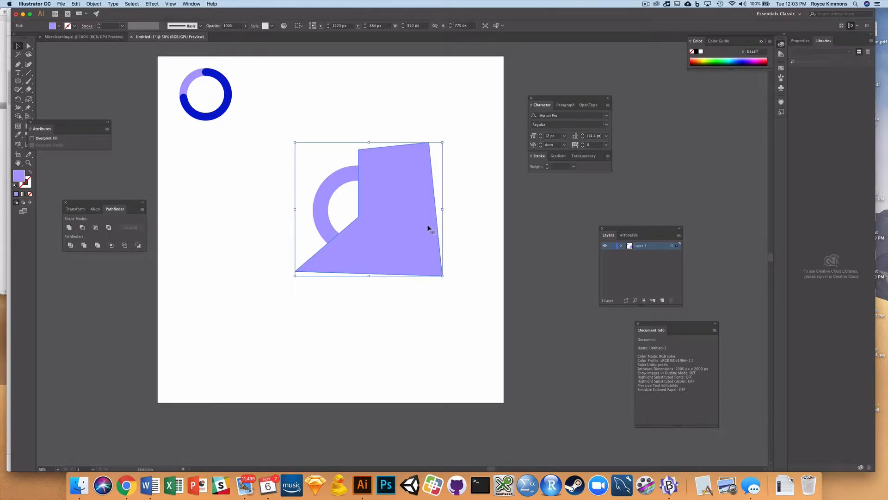
key("Up")
key("Up")
key("Up")
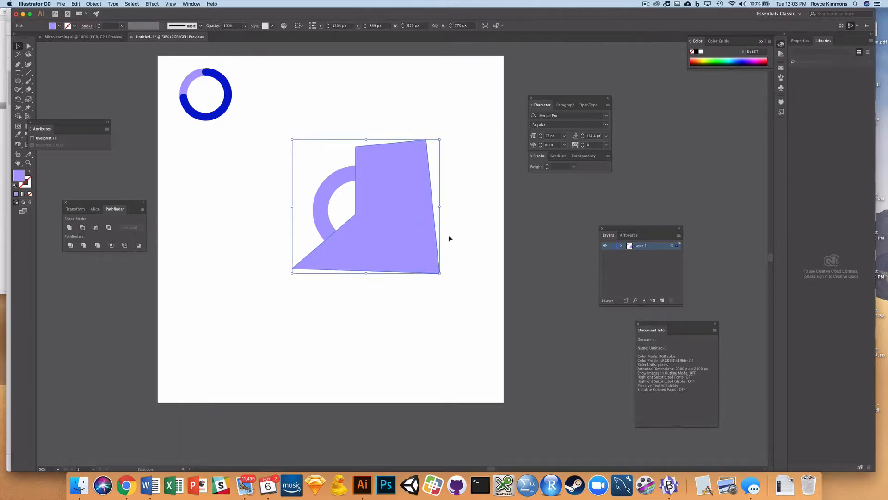
key("Up")
key("Up")
key("Up")
key("Up")
key("Right")
key("Right")
key("Right")
key("Right")
key("Right")
key("Right")
key("Right")
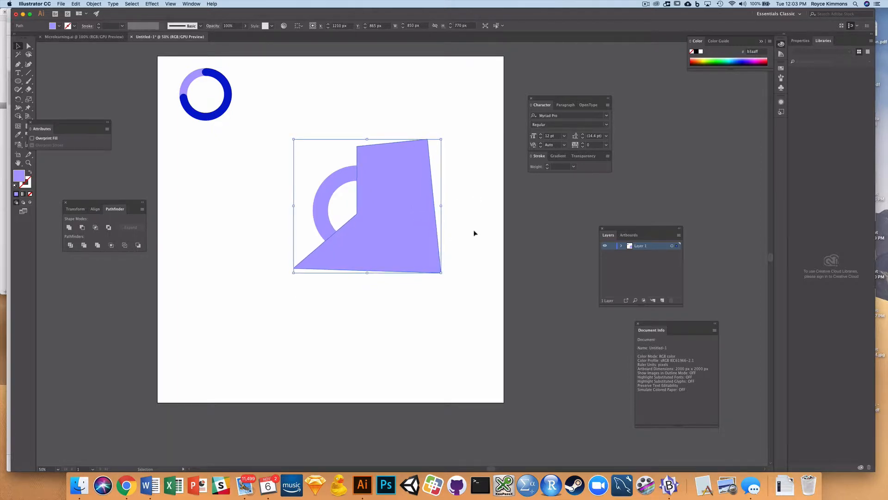
Step: Nudge the top ring slightly left and down to about X 1150 px, Y 906 px
left_click(351, 175)
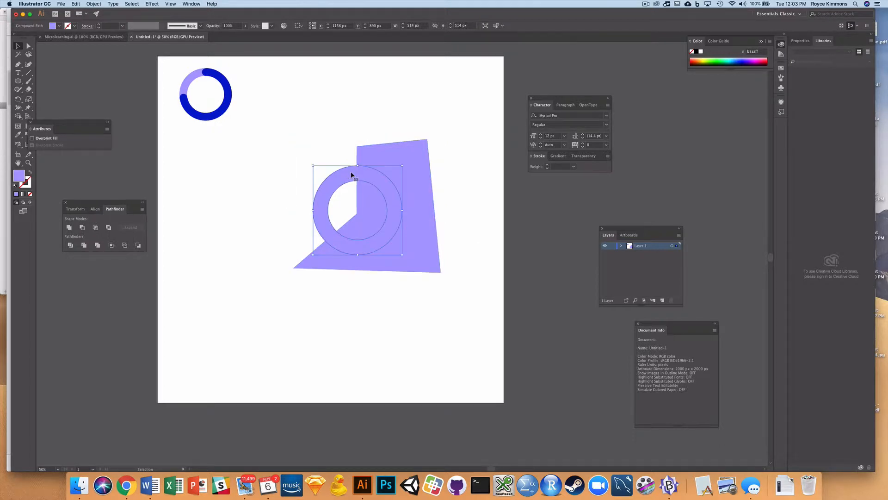
key("Left")
key("Left")
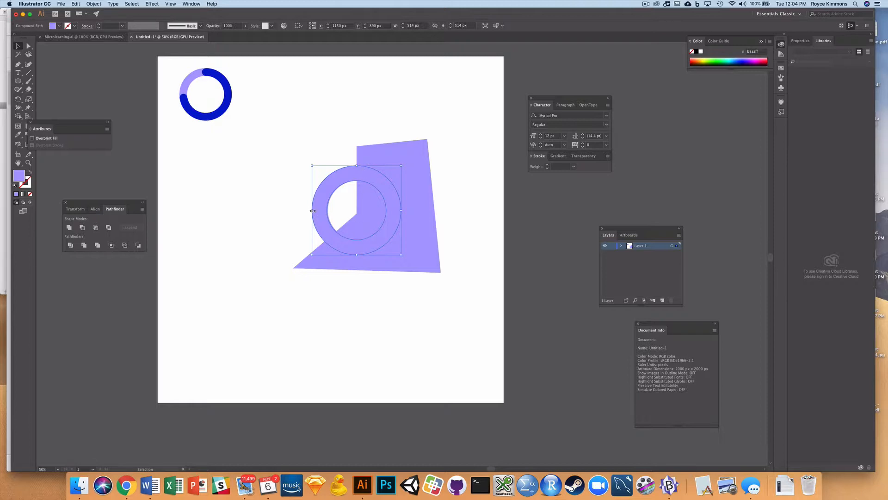
key("Down")
key("Down")
key("Down")
key("Down")
key("Down")
key("Down")
key("Down")
key("Down")
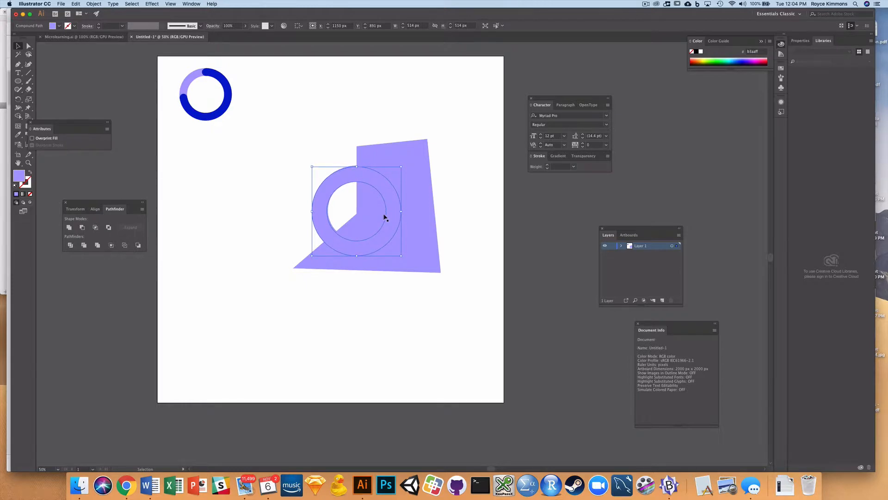
key("Down")
key("Down")
key("Down")
key("Down")
key("Down")
key("Down")
key("Down")
key("Down")
key("Down")
key("Down")
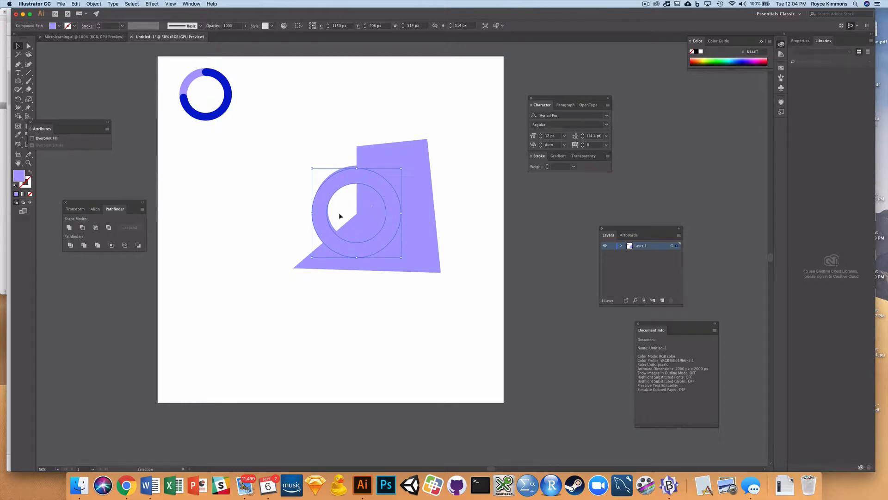
Step: Remove the original ring behind the nudged copy and select the remaining ring
left_click(329, 109)
left_click(353, 171)
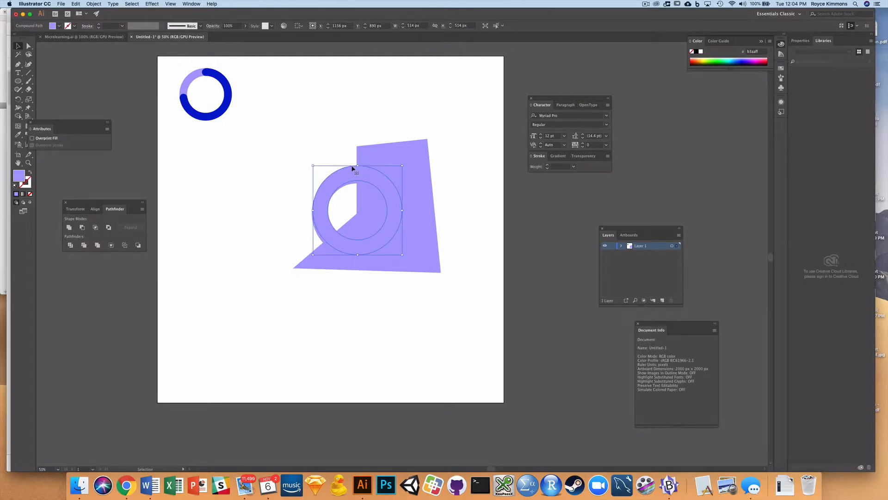
left_click(474, 140)
left_click(336, 180)
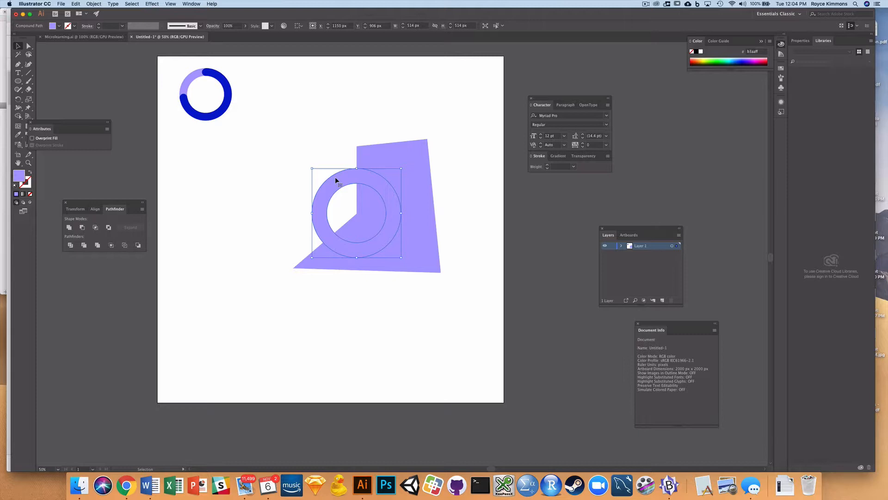
Step: Send the remaining ring to the back, behind the Pen shape, and keep it selected
key("super+shift+bracketleft")
left_click(326, 118)
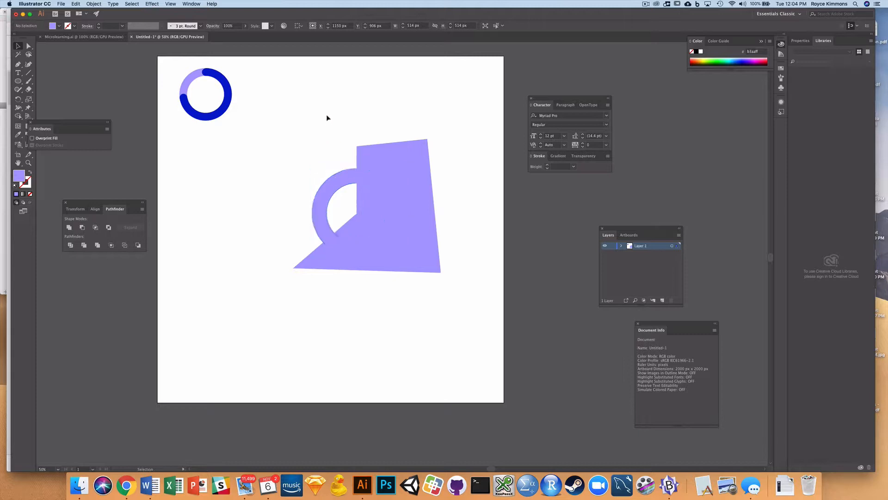
left_click_drag(351, 180, 402, 208)
key("super+z")
left_click(434, 119)
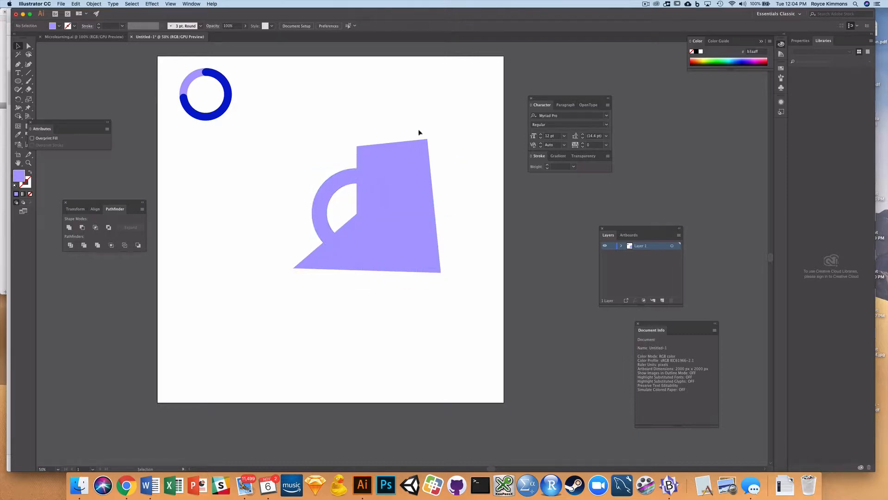
left_click(347, 180)
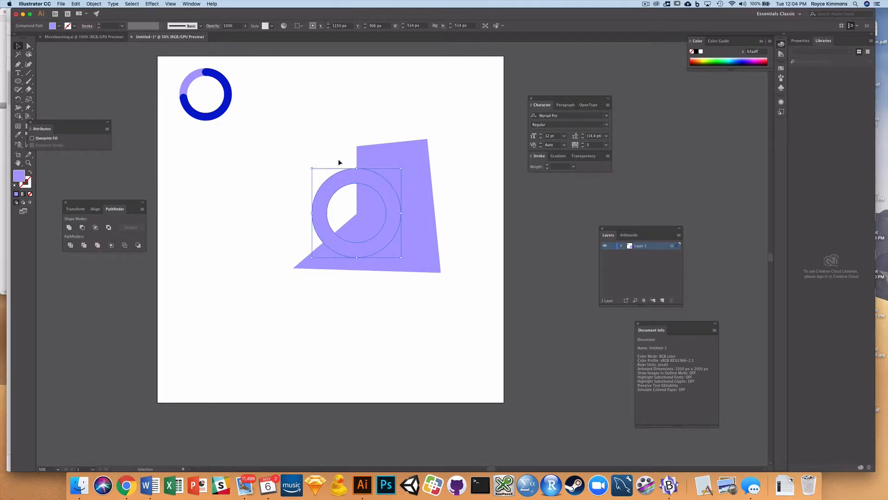
Step: Bring the selected ring to the front, above the Pen shape
right_click(336, 182)
mouse_move(383, 246)
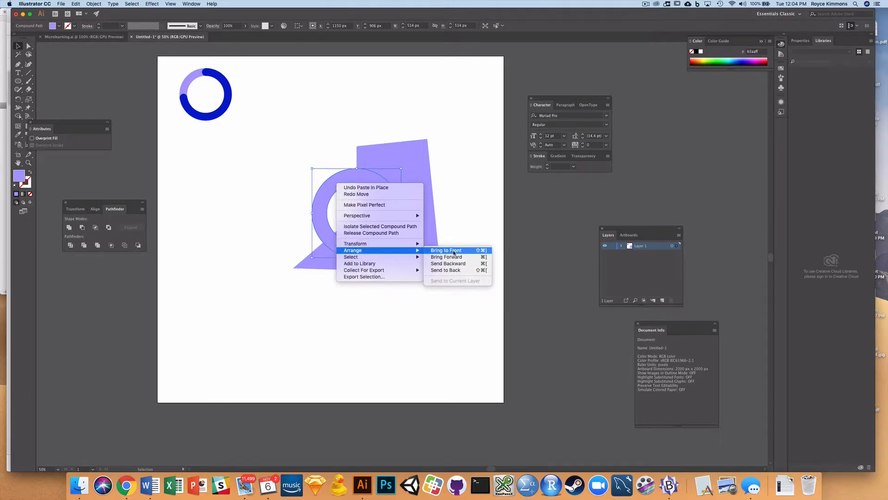
left_click(409, 153)
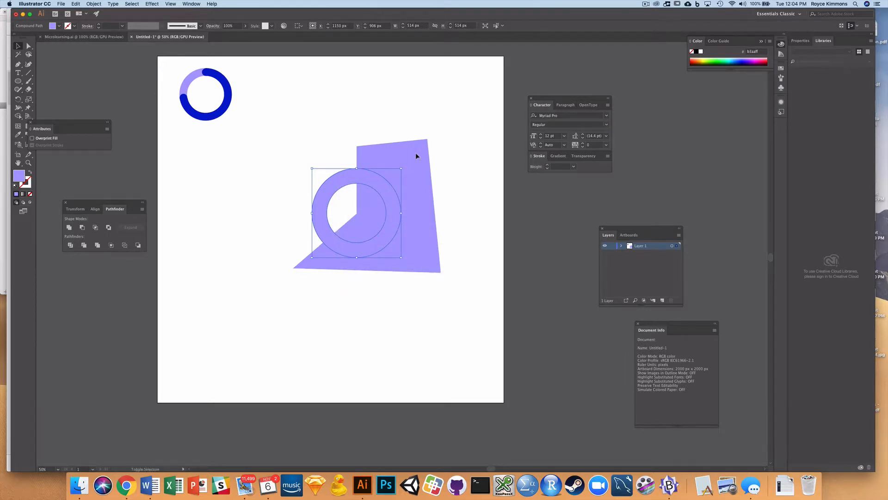
Step: Fill the front ring and the Pen shape with magenta and make a clipping mask from the two
left_click(416, 152, "shift")
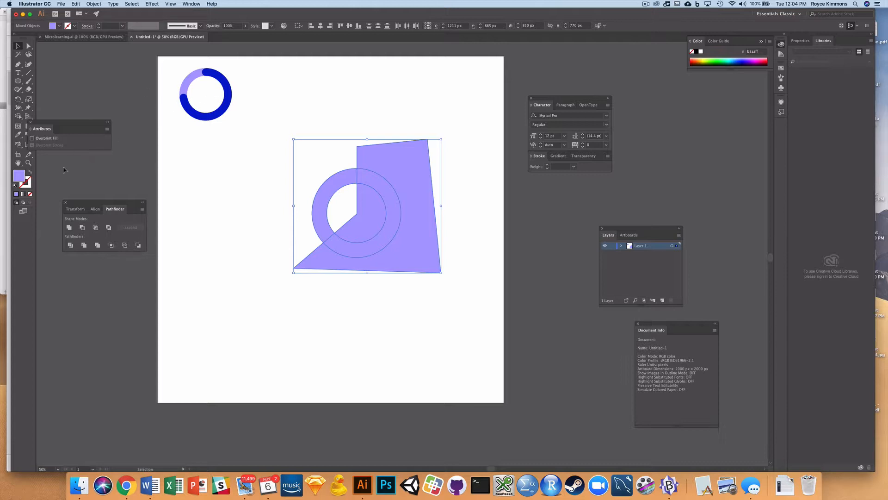
left_click(757, 61)
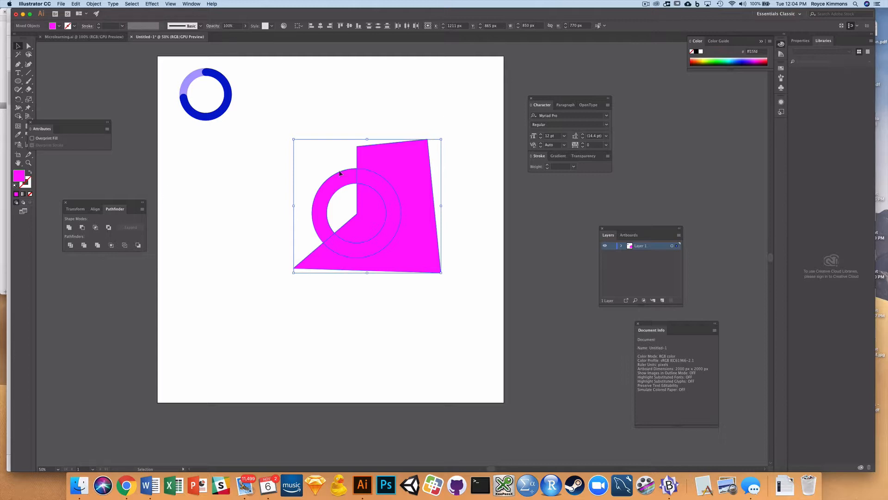
right_click(365, 180)
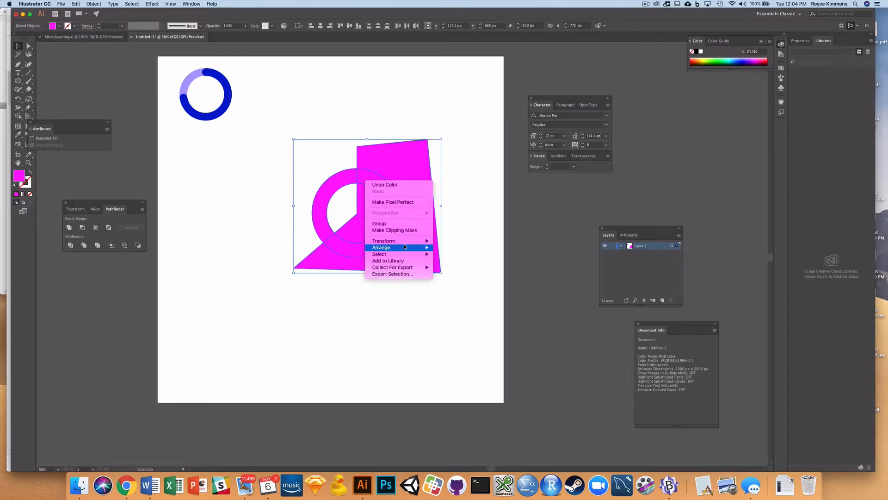
left_click(407, 231)
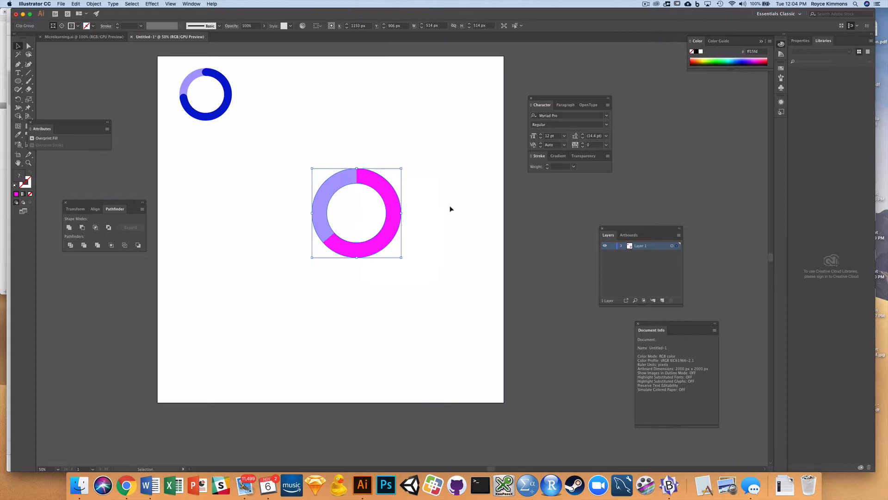
left_click(458, 157)
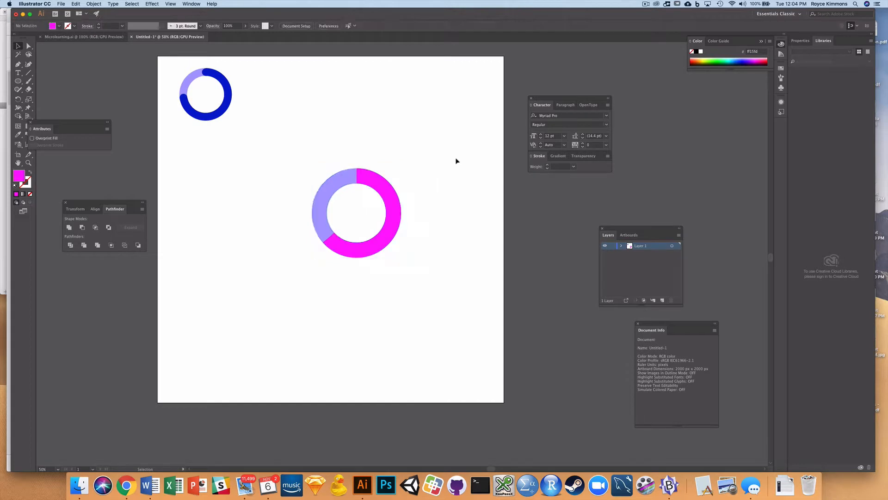
Step: Try recolouring the clipped ring green and moving it off the purple ring, undoing each change
left_click(380, 185)
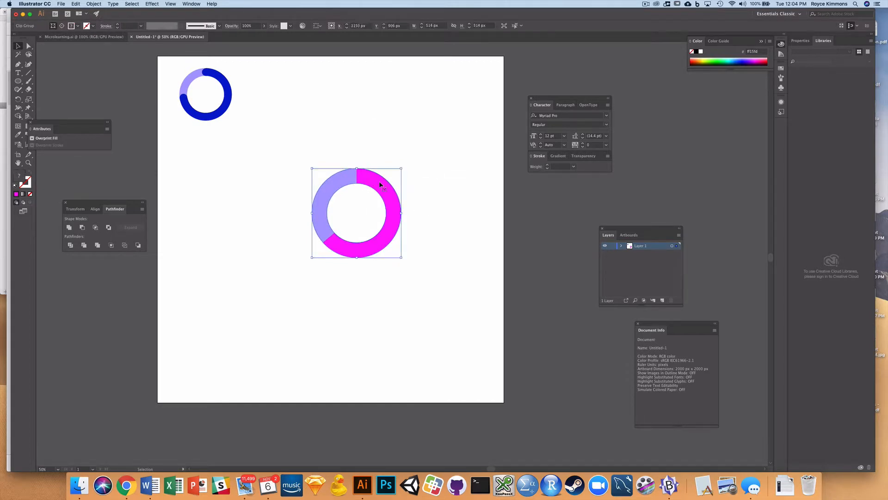
left_click(414, 137)
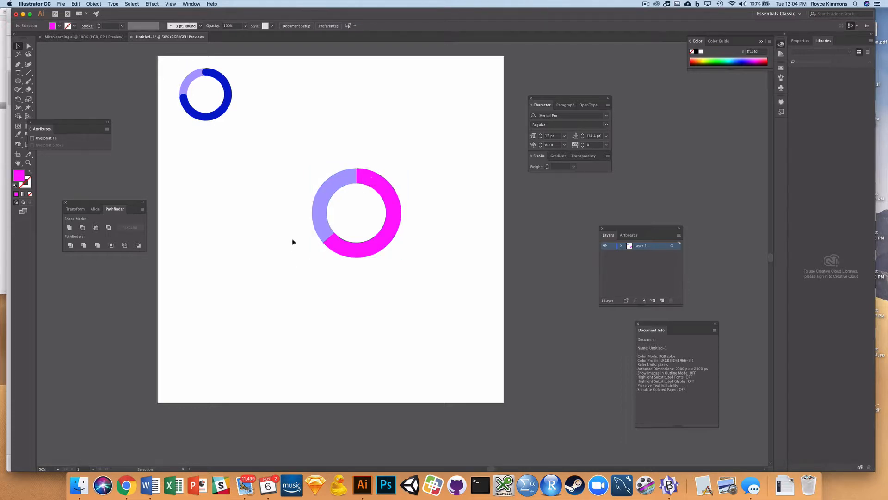
left_click(385, 181)
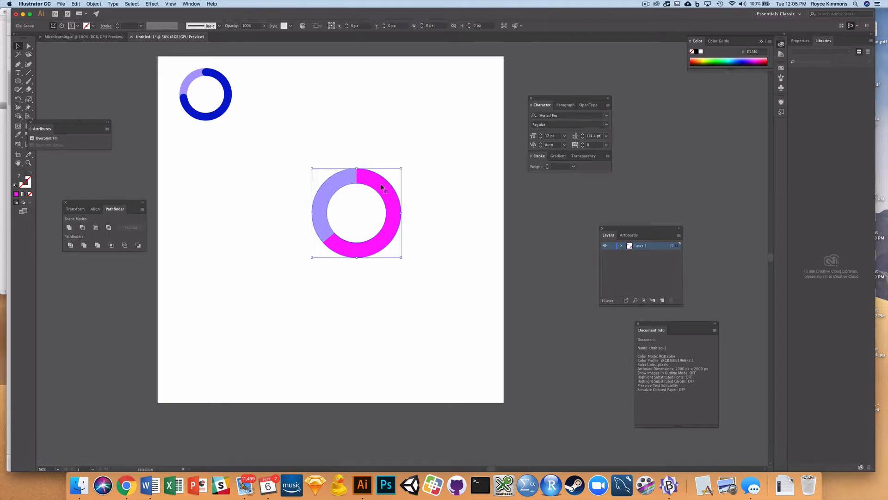
left_click(716, 59)
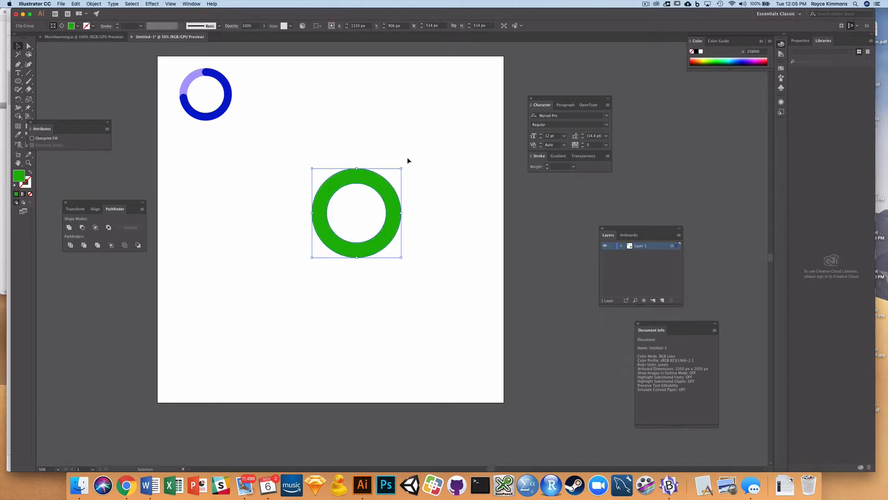
key("cmd+z")
left_click_drag(386, 185, 444, 238)
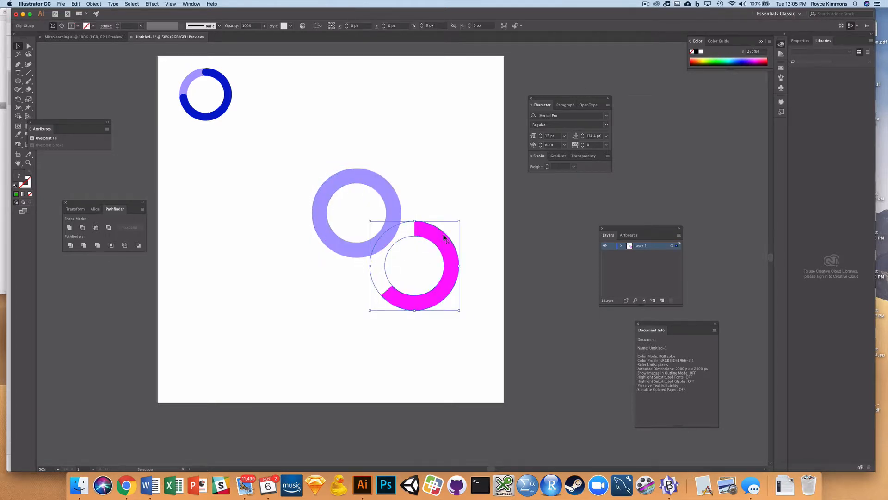
key("cmd+z")
Step: Isolate the Pen shape inside the clip group, fill it with bright green and leave isolation mode
double_click(381, 186)
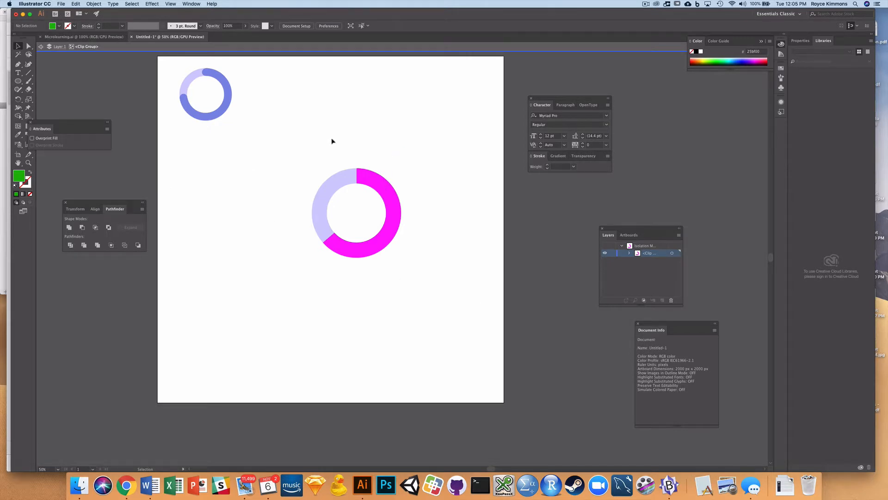
left_click(380, 187)
double_click(379, 185)
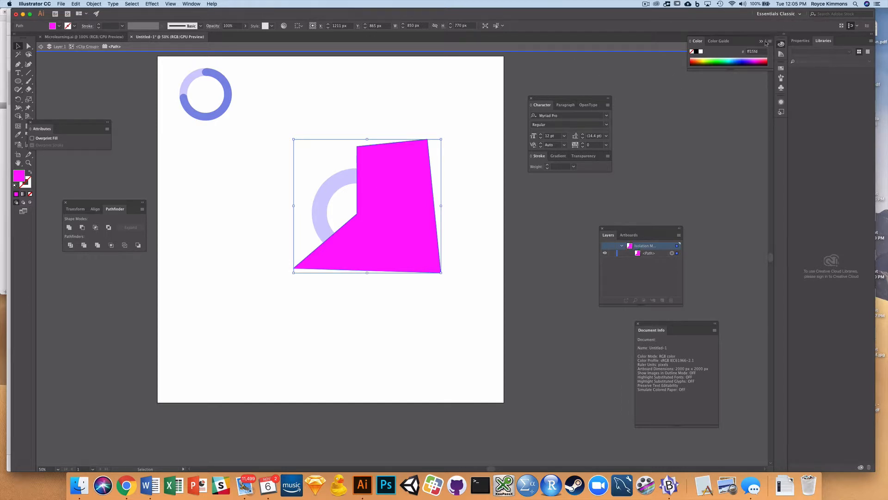
left_click(720, 58)
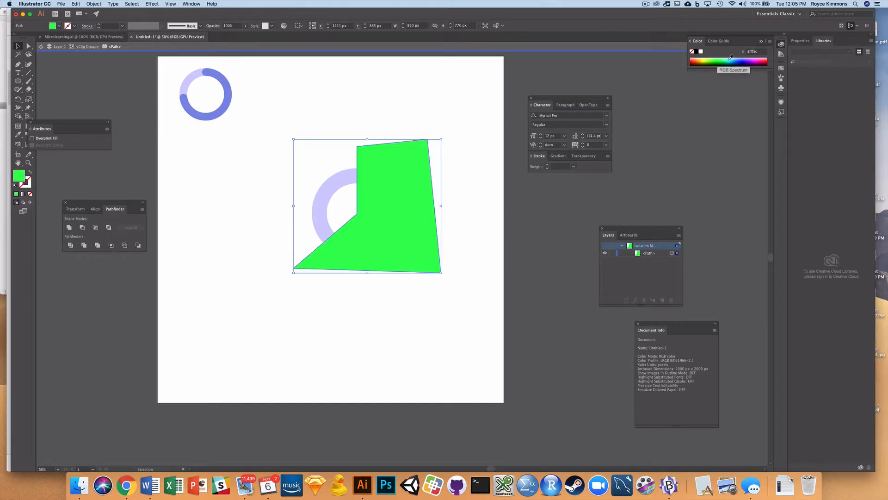
double_click(397, 100)
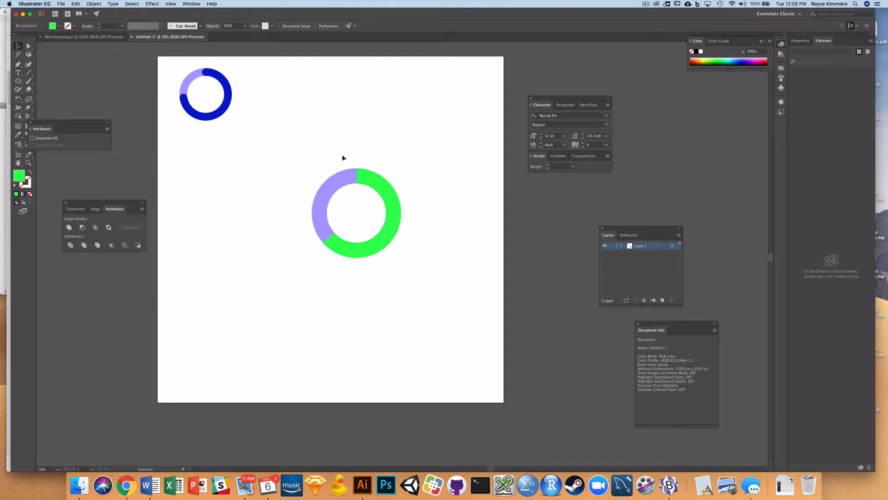
Step: Extend the green arc by moving the clipped path's two lower anchors to about X 615, Y 827 px and X 1363, Y 1437 px
left_click(388, 205)
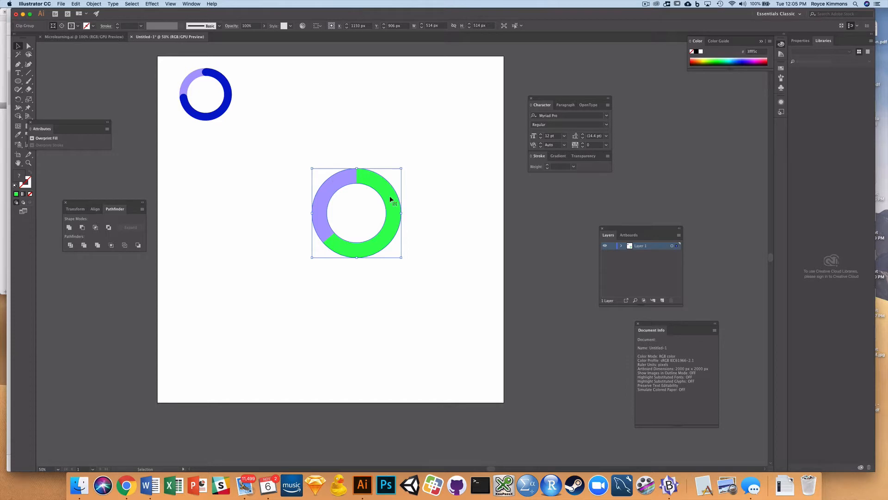
double_click(390, 200)
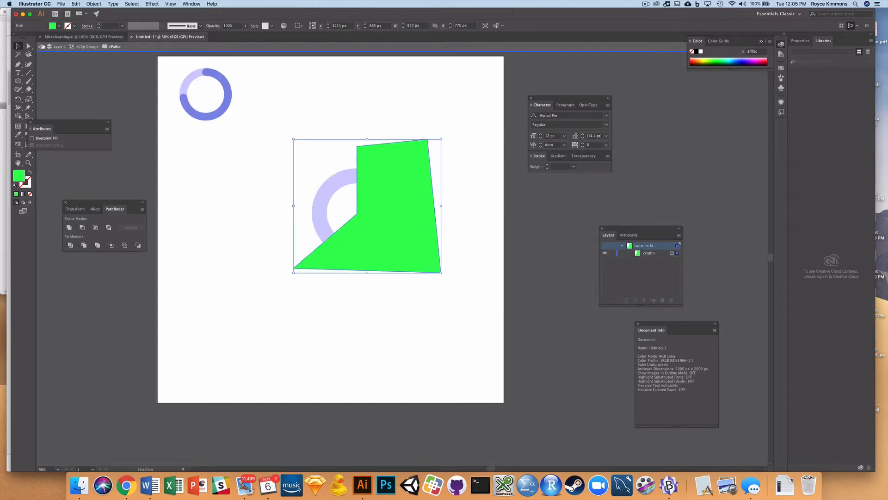
left_click(28, 46)
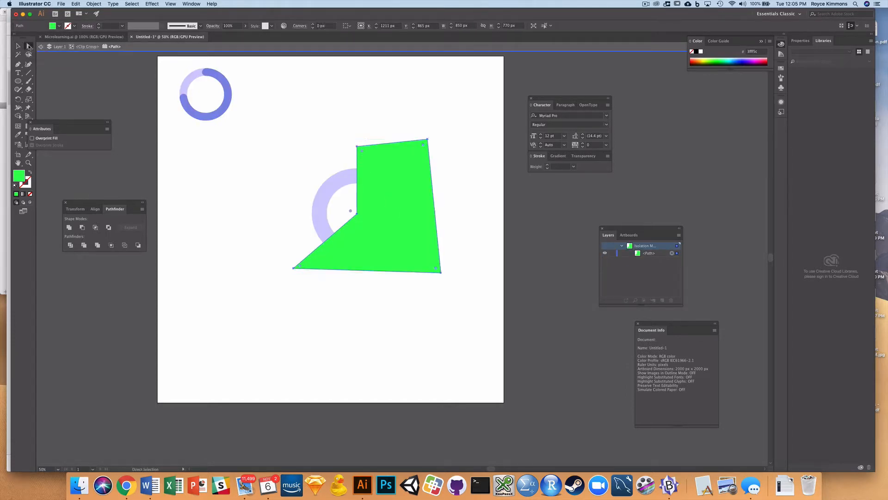
left_click(293, 268)
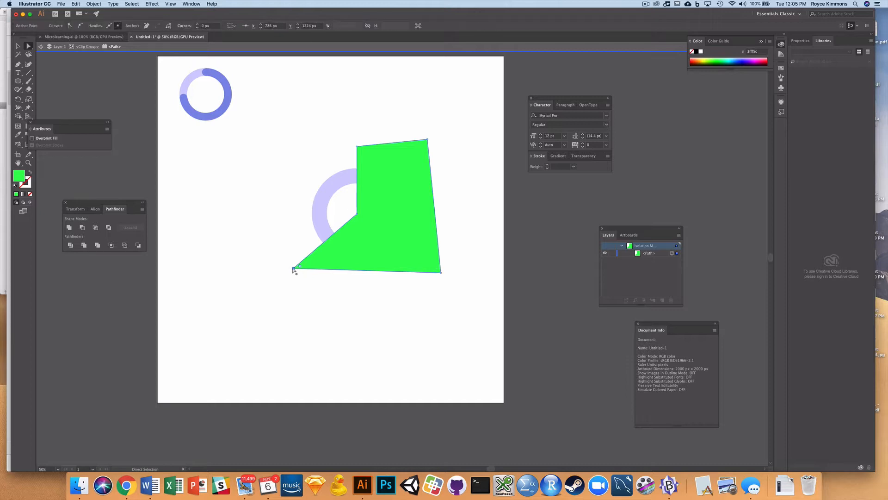
left_click_drag(269, 233, 264, 199)
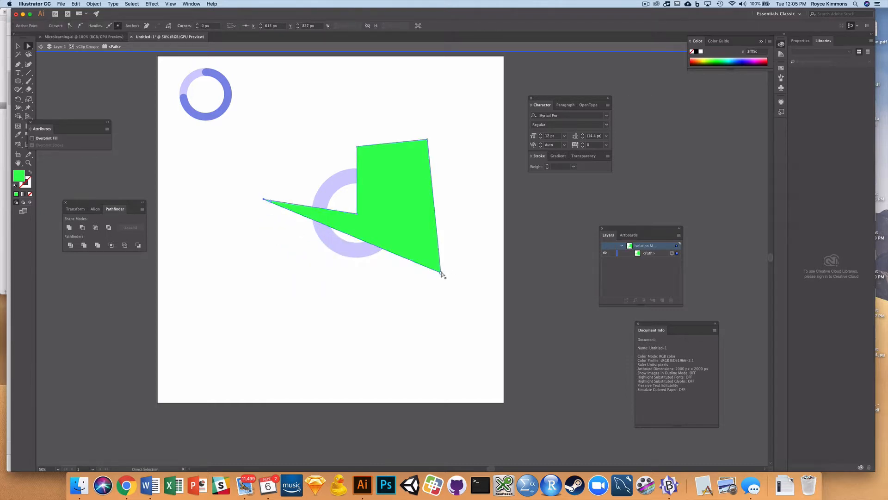
left_click_drag(443, 273, 395, 307)
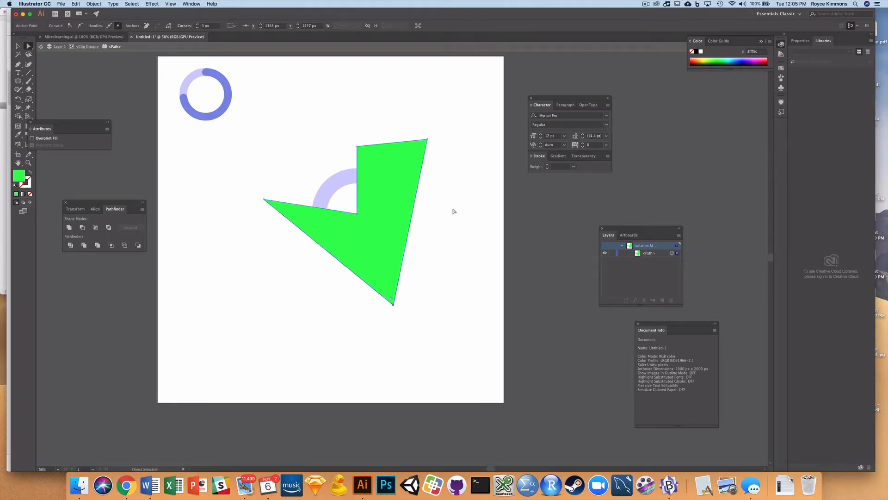
left_click(472, 198)
double_click(460, 204)
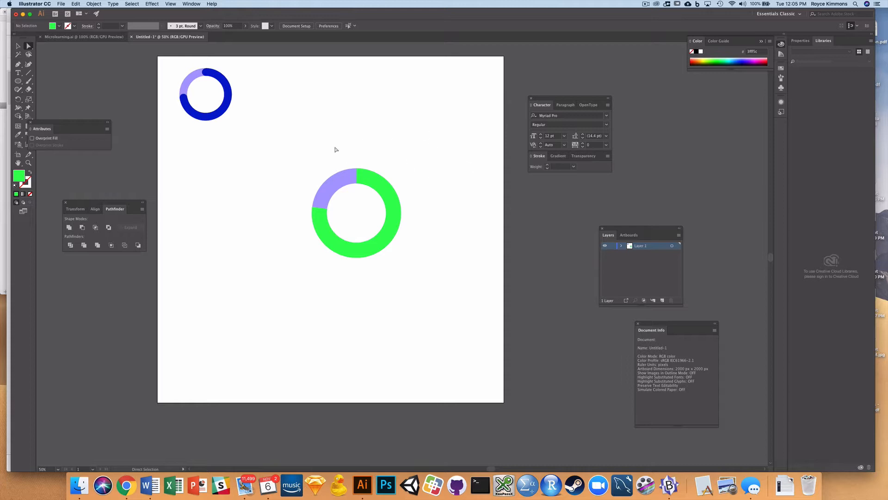
Step: Scale the purple ring and green clip group together to about 326 px and move them beside the blue example ring
left_click_drag(291, 147, 411, 258)
left_click(346, 100)
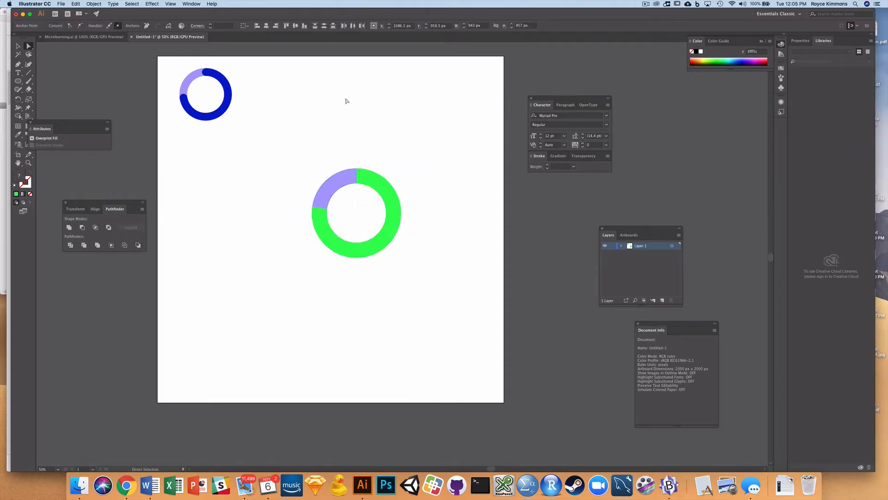
left_click(17, 47)
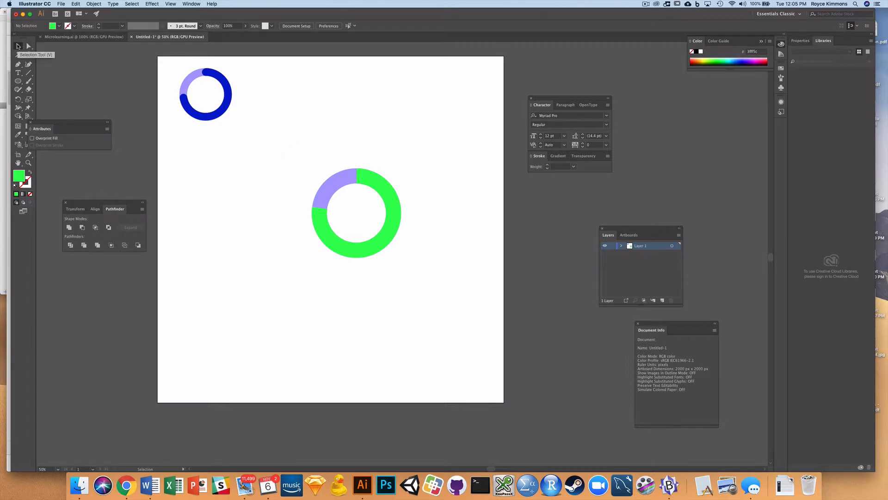
left_click_drag(282, 152, 369, 225)
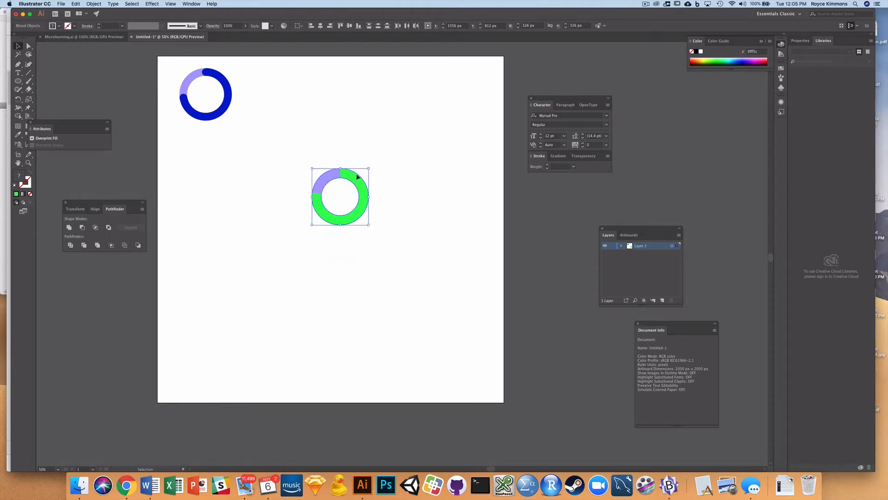
left_click_drag(357, 176, 291, 75)
left_click(362, 229)
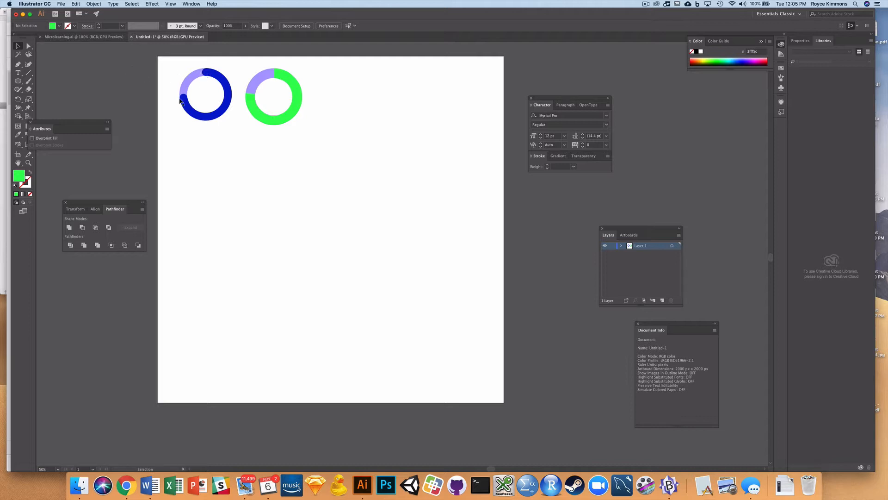
Step: Draw a green circle about 52 px wide over the green arc's upper end and nudge it to about Y 100 px
left_click(18, 81)
left_click_drag(268, 67, 280, 79)
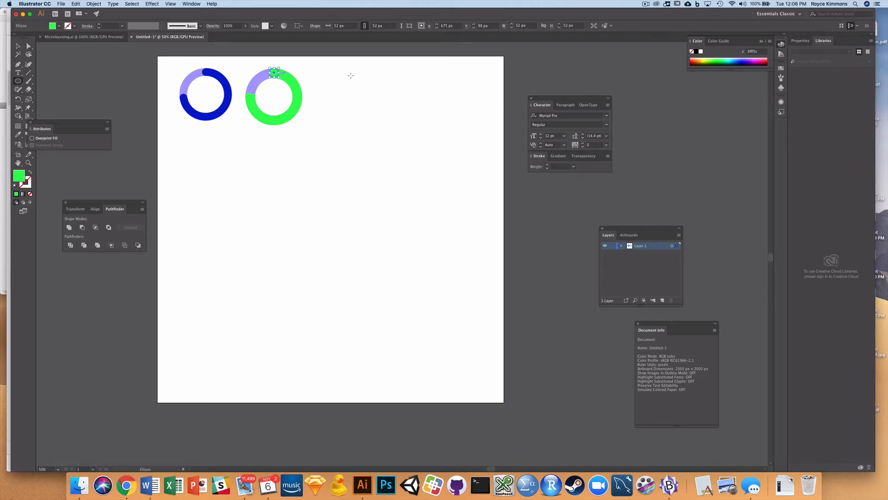
left_click(18, 46)
left_click(422, 105)
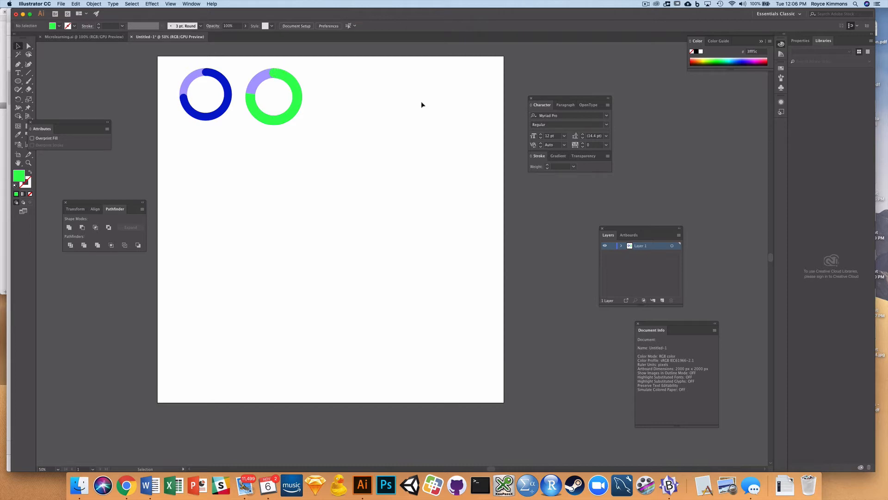
left_click(276, 74)
left_click(370, 87)
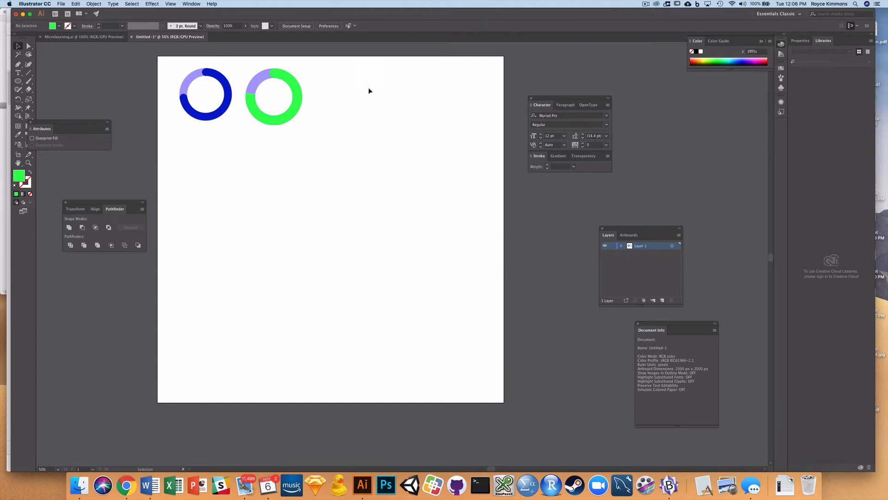
Step: Duplicate the small green circle onto the green arc's other end to round it off
left_click(275, 75)
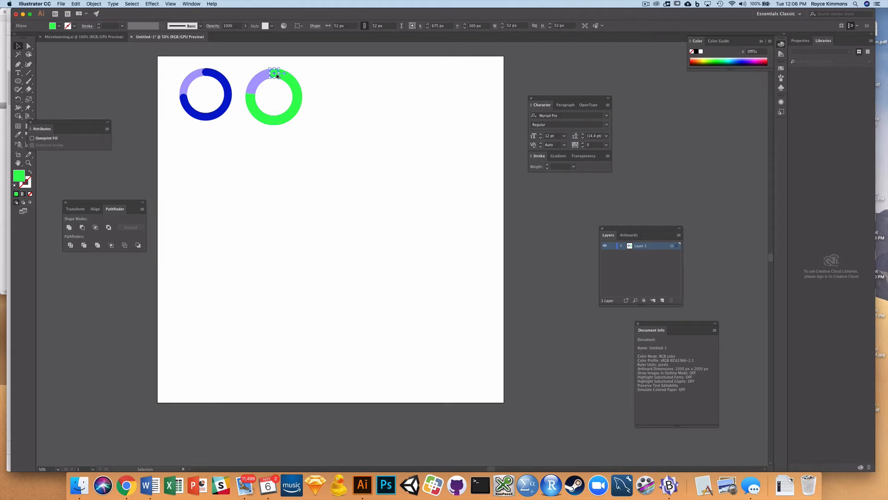
left_click_drag(277, 76, 254, 95)
left_click(385, 106)
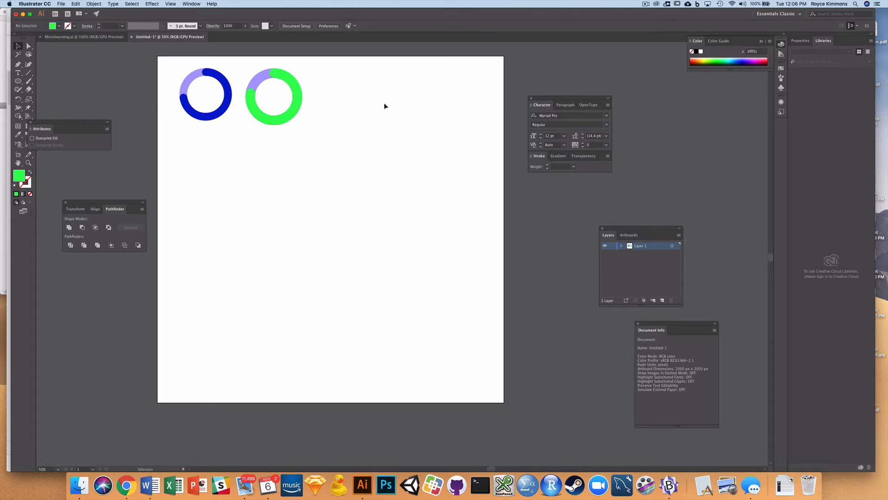
Step: Draw a green circle about 512 px wide below the rings and centre it at about X 1051 px, Y 953 px
left_click(18, 81)
left_click_drag(319, 165, 409, 250)
key("v")
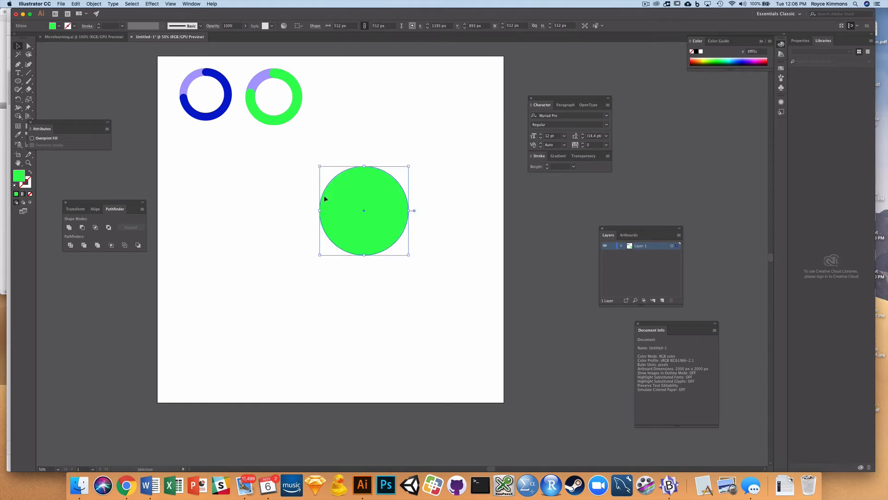
left_click_drag(382, 201, 363, 207)
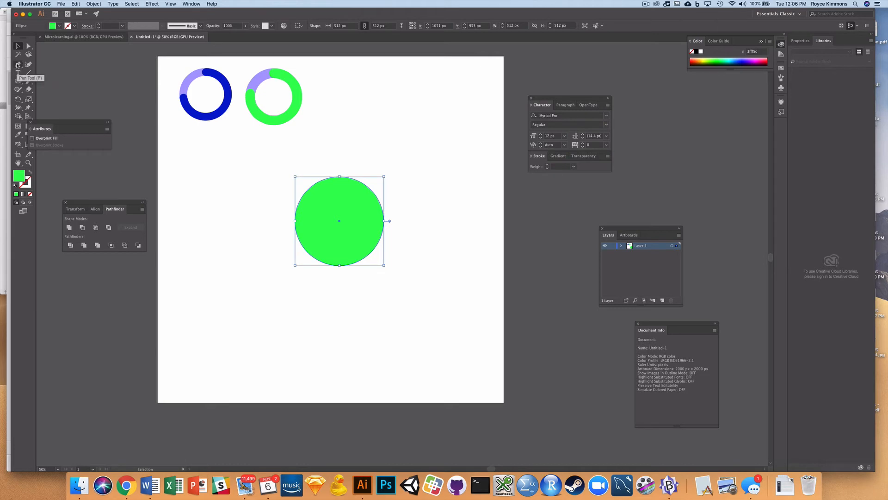
Step: Draw a closed Pen shape from the circle's centre straight up, around its right and lower sides, and back from the lower left
left_click(18, 65)
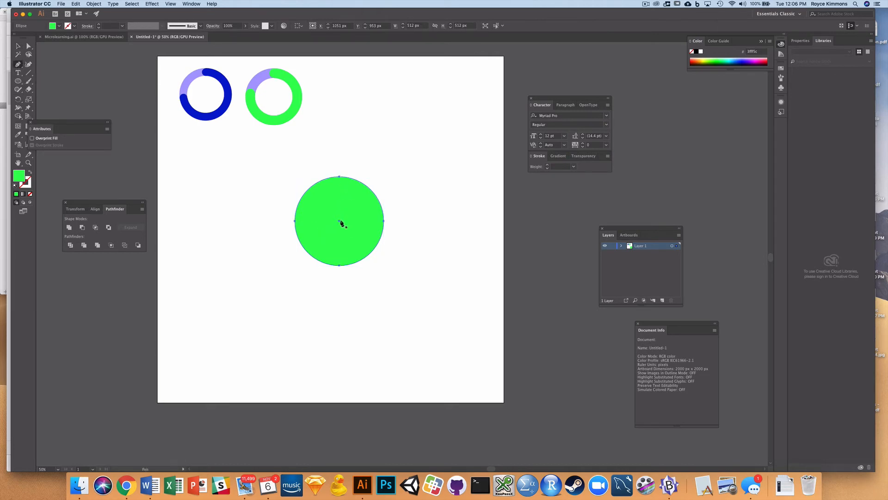
left_click(340, 220)
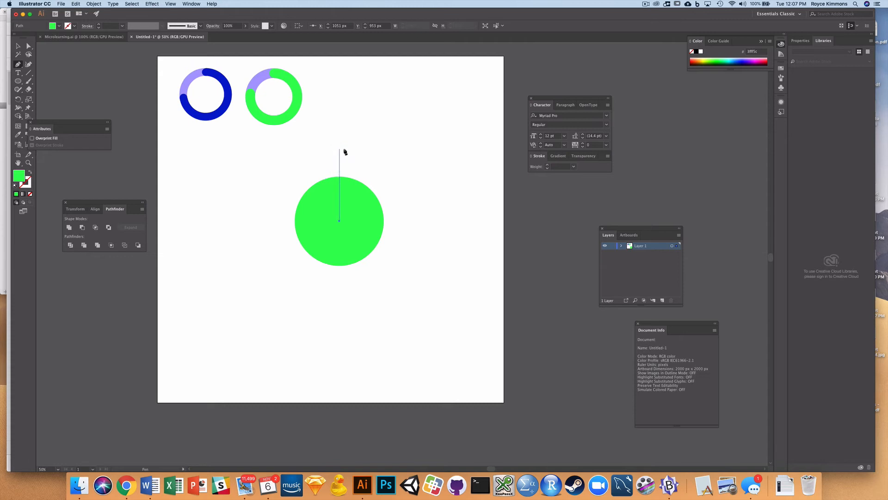
left_click(344, 160, "shift")
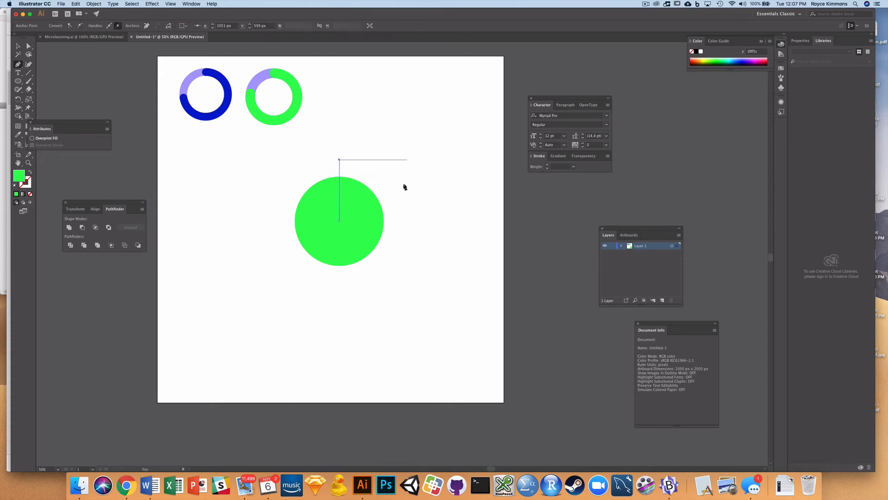
left_click(397, 176, "shift")
left_click(397, 293, "shift")
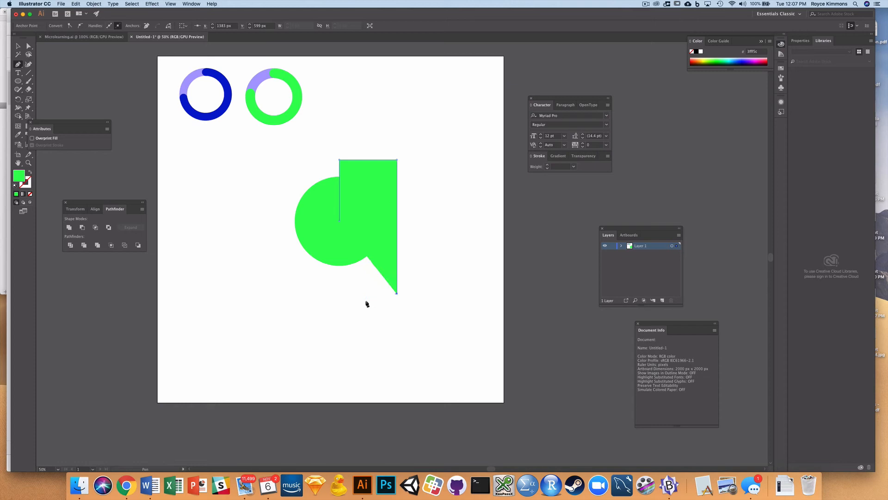
left_click(296, 293, "shift")
left_click(273, 271, "shift")
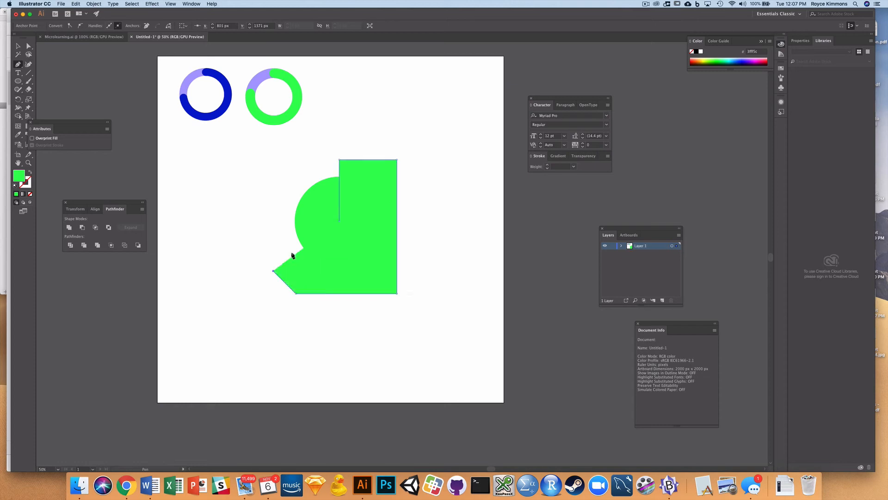
left_click(339, 222)
Step: Fill the new Pen shape with orange-red and deselect it
left_click(696, 58)
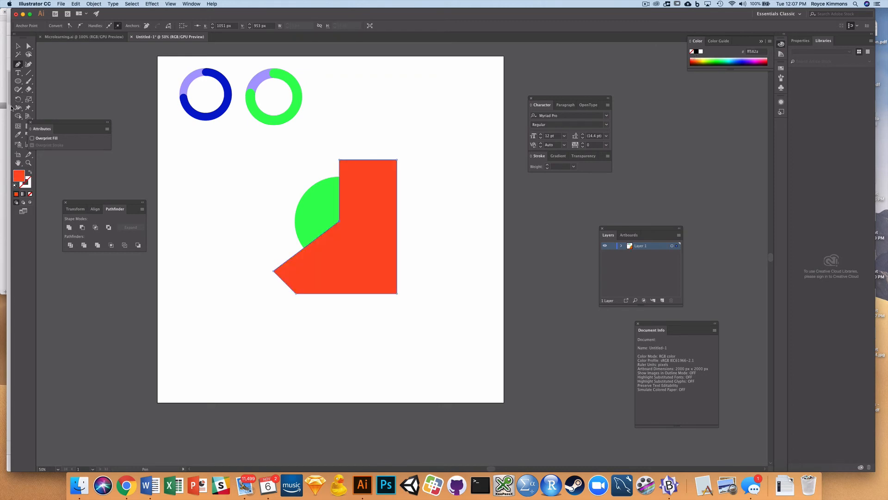
left_click(18, 46)
left_click(458, 109)
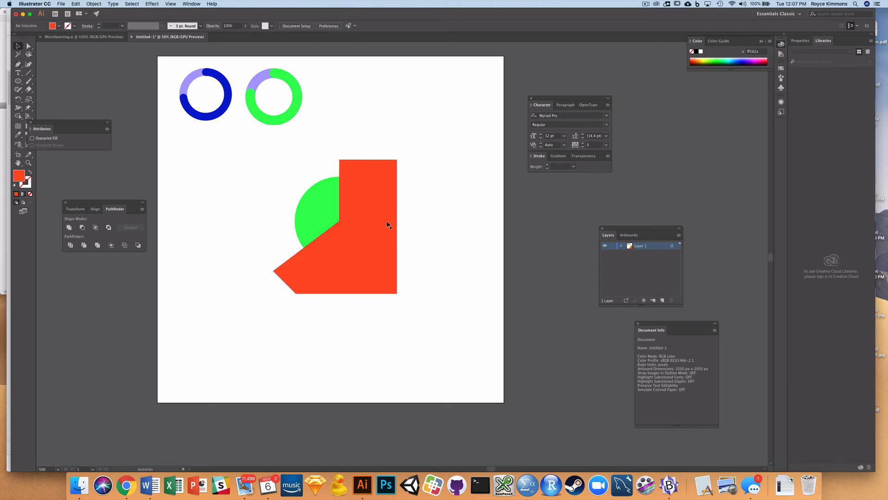
Step: Copy the large green circle and paste the duplicate in place in front of the orange-red shape
left_click(329, 200)
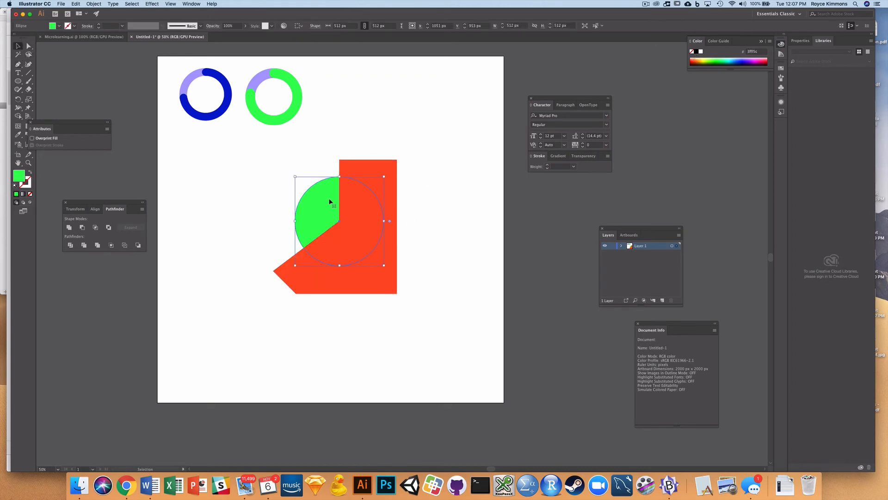
key("super+shift+bracketright")
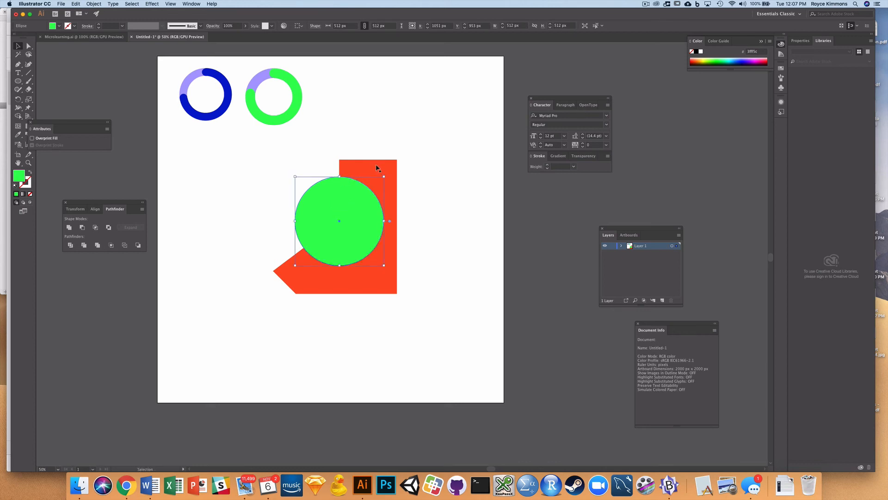
left_click(442, 99)
Step: Make a clipping mask from the front green circle and the orange-red shape to form a pie slice
left_click(328, 220)
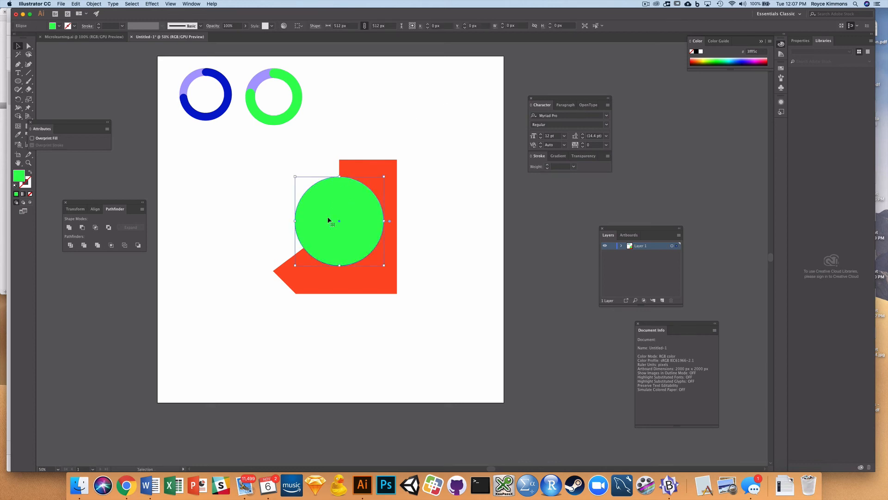
left_click(369, 166, "shift")
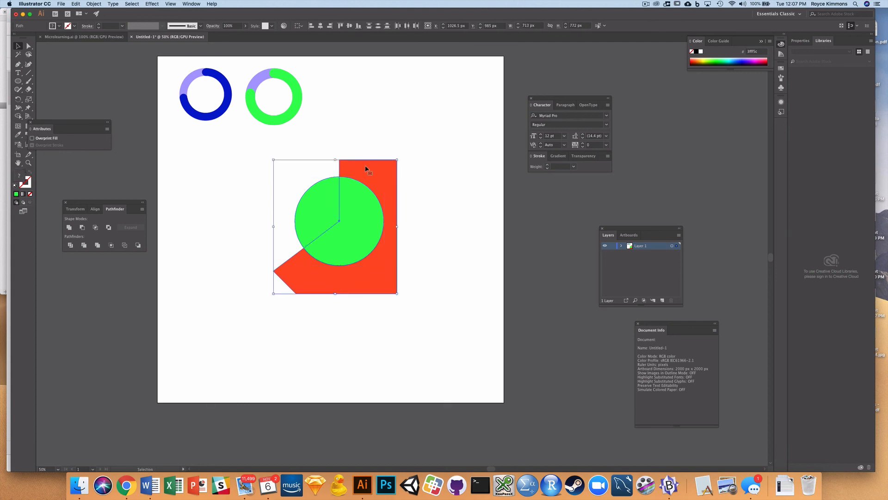
right_click(365, 169)
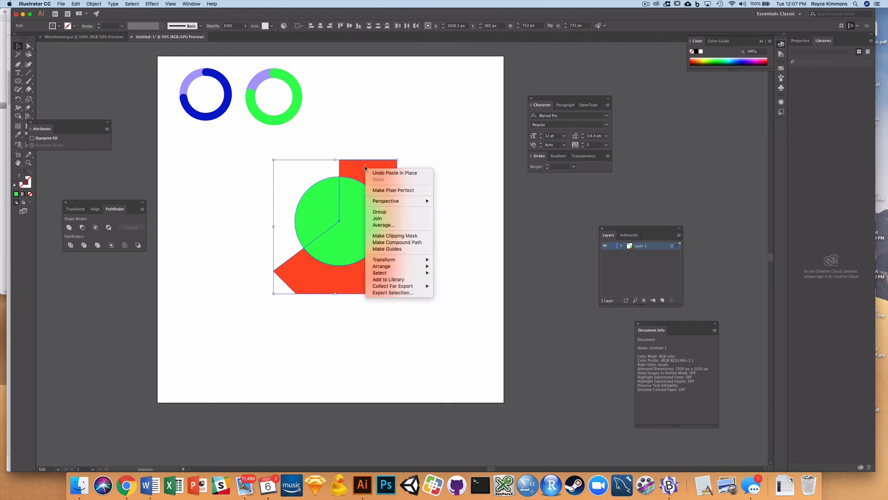
left_click(409, 236)
left_click(435, 181)
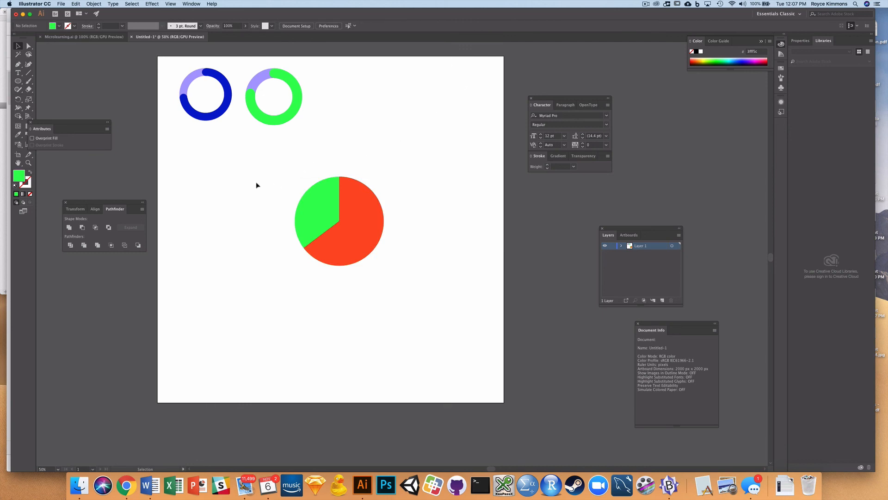
Step: Scale the green circle and the clipped orange-red slice down together and move them beside the green ring
left_click_drag(257, 185, 344, 216)
left_click_drag(342, 122, 361, 99)
left_click(447, 133)
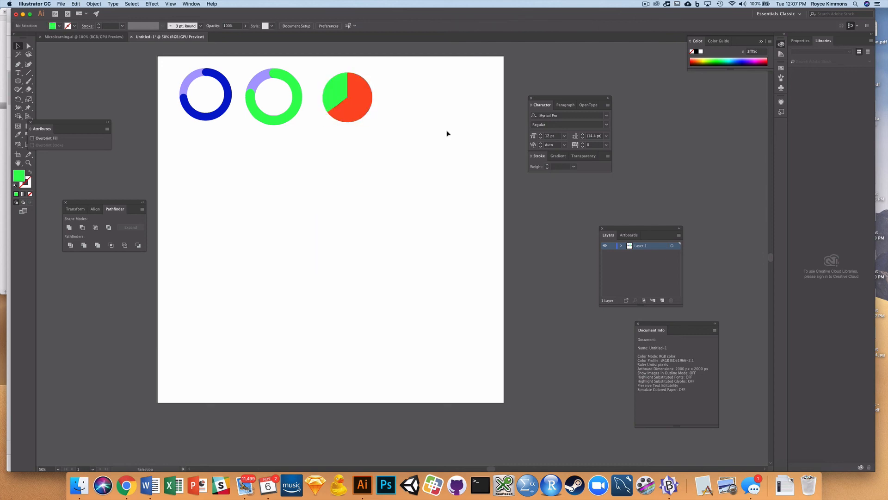